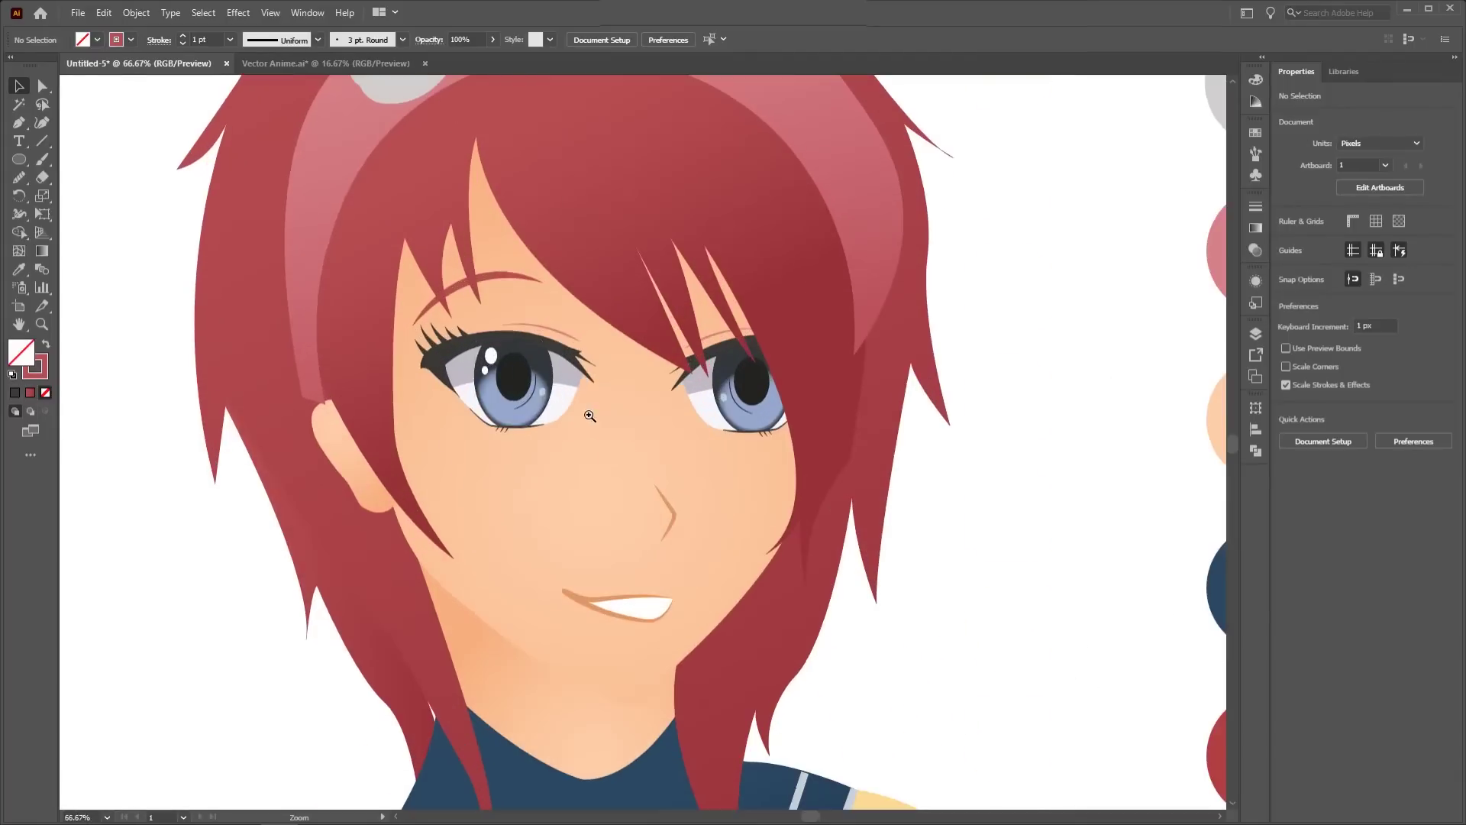
# Step: Duplicate the visible eyebrow onto the face below the eyes and reflect the copy across the vertical axis
pyautogui.moveTo(549, 388); pyautogui.dragTo(551, 393)
pyautogui.click(969, 456)
pyautogui.moveTo(504, 273); pyautogui.dragTo(649, 434)
pyautogui.rightClick(649, 436)
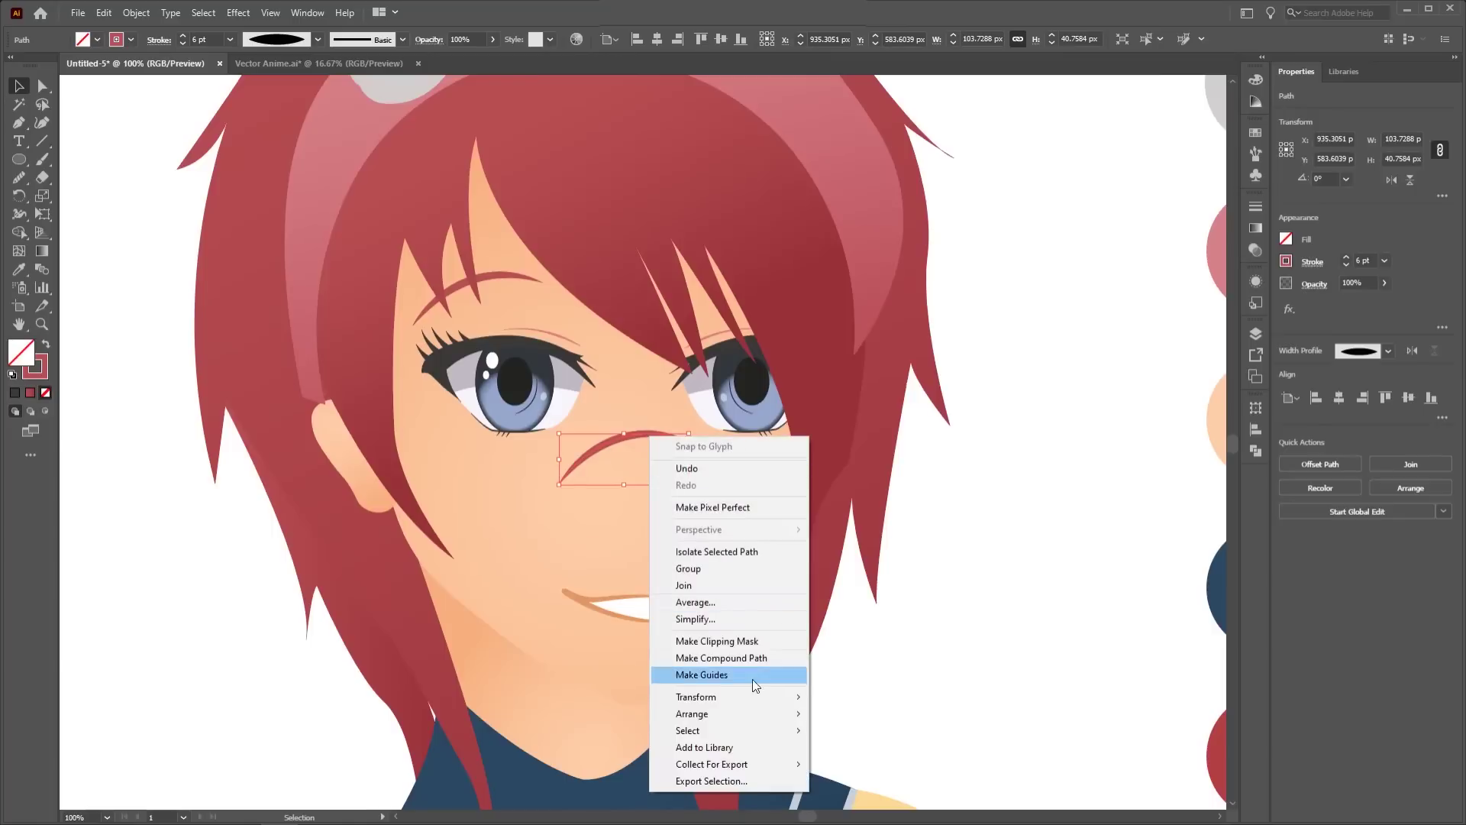
pyautogui.moveTo(764, 696)
pyautogui.click(901, 622)
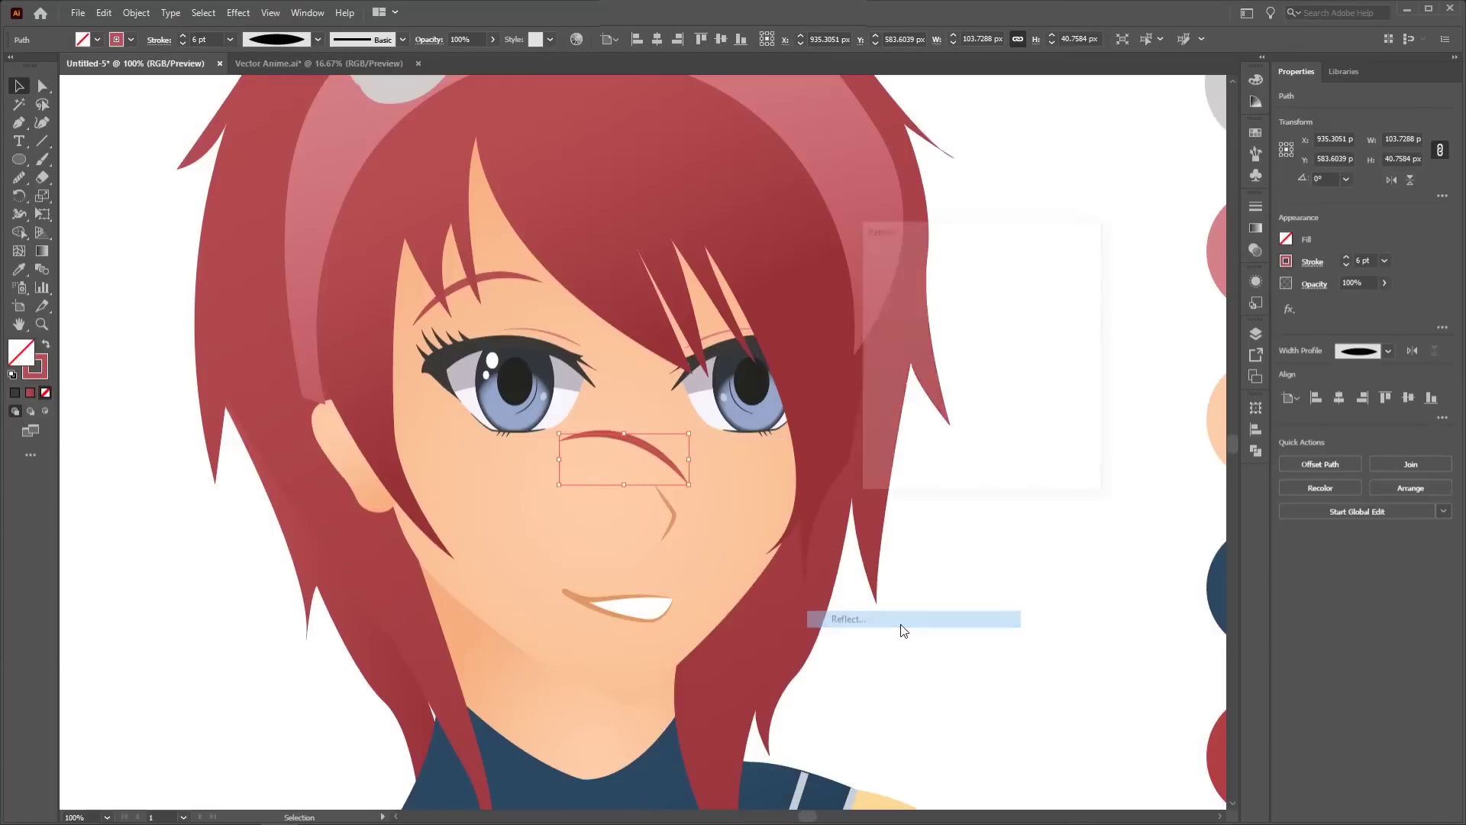
pyautogui.click(968, 461)
pyautogui.click(923, 470)
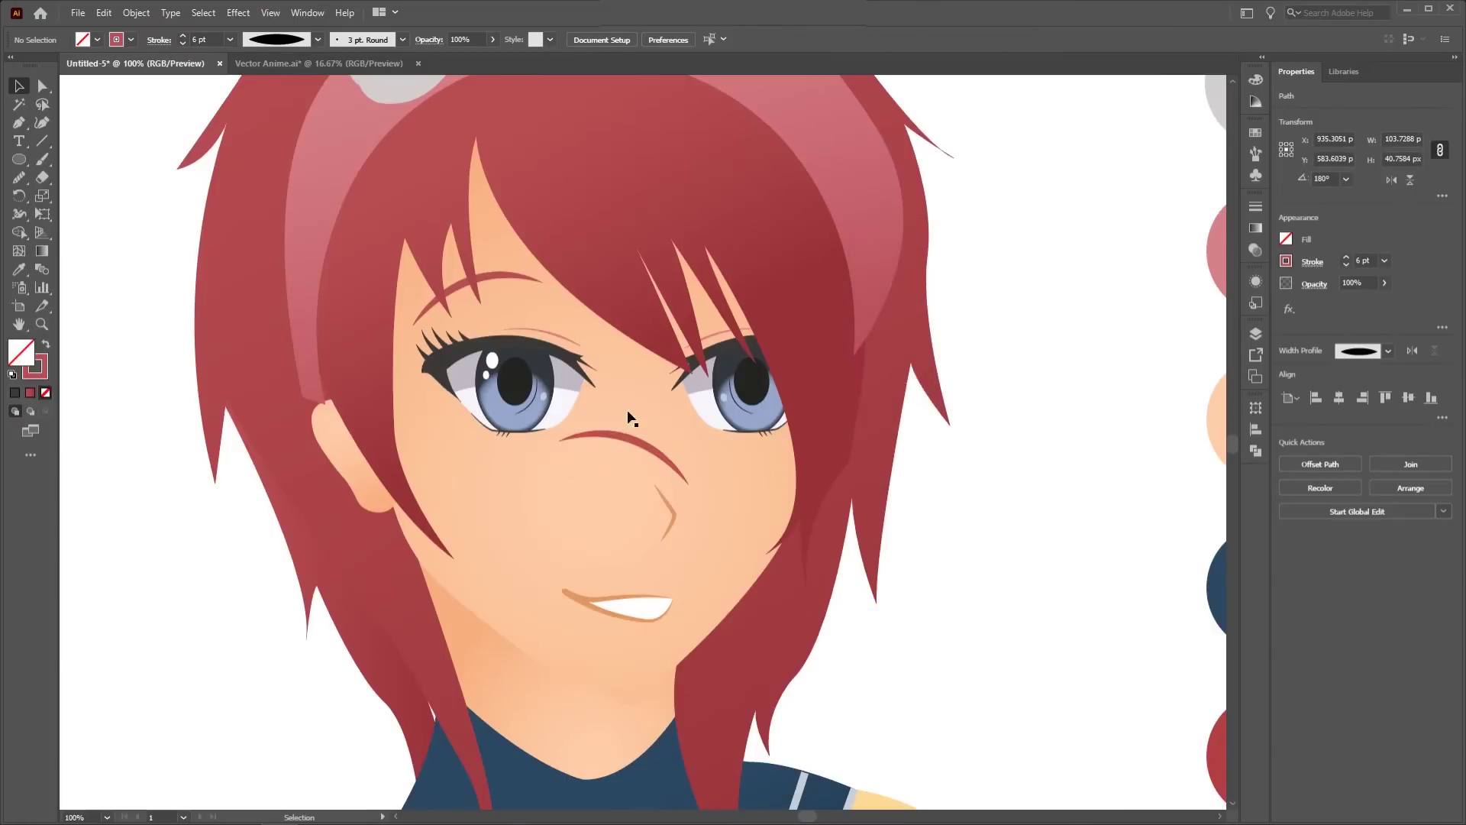
# Step: Place the mirrored eyebrow copy above the other eye, over the bangs, and fine-tune its position
pyautogui.click(634, 434)
pyautogui.moveTo(698, 428)
pyautogui.mouseDown()
pyautogui.moveTo(685, 409)
pyautogui.moveTo(754, 283)
pyautogui.mouseUp()
pyautogui.hotkey('ctrl', 'shift', 'a')
pyautogui.hotkey('ctrl', '-')
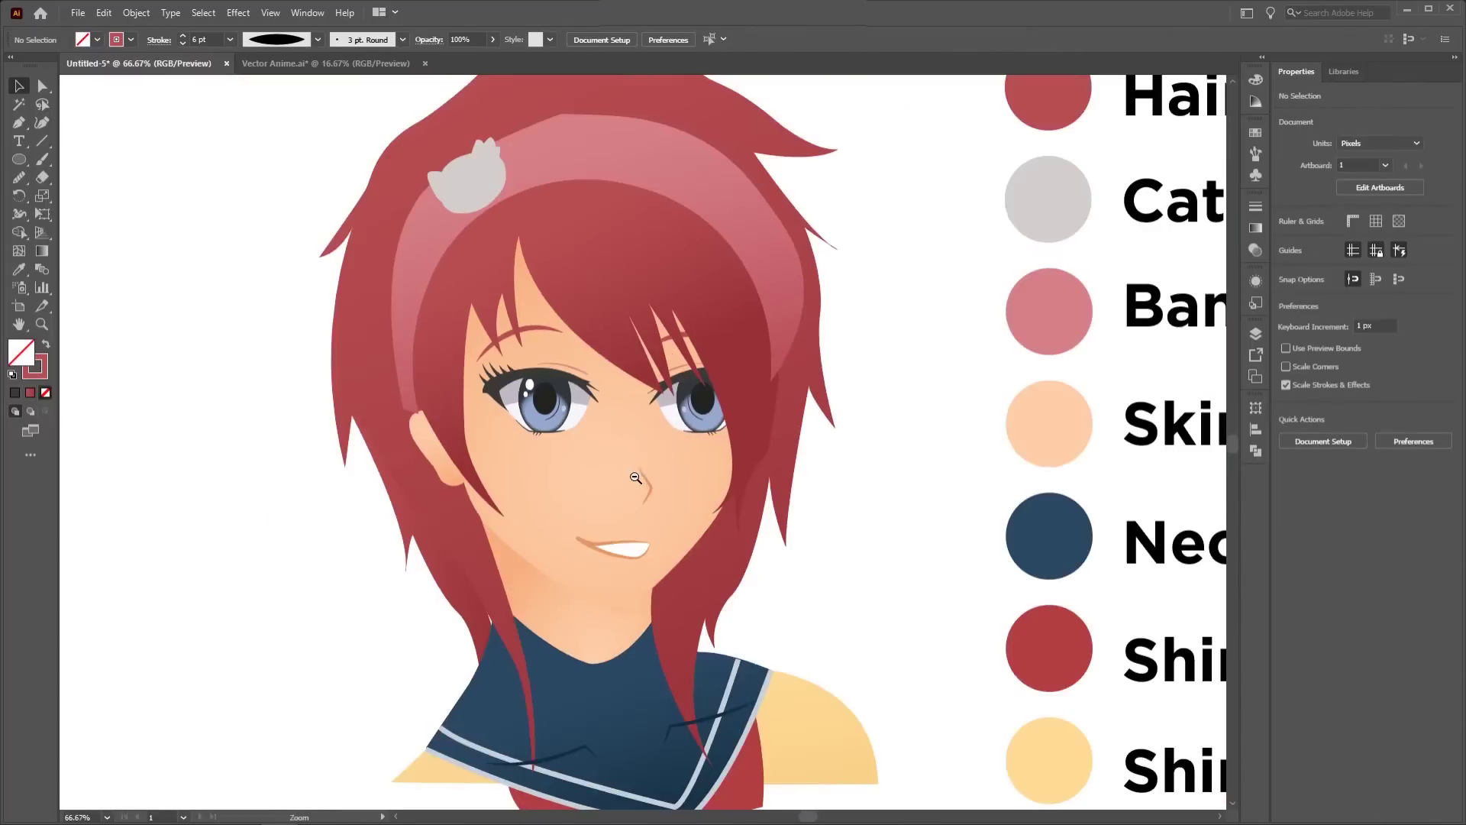
pyautogui.hotkey('ctrl', '+')
pyautogui.moveTo(542, 300)
pyautogui.mouseDown()
pyautogui.moveTo(589, 295)
pyautogui.moveTo(547, 304)
pyautogui.mouseUp()
pyautogui.click(1006, 480)
pyautogui.hotkey('ctrl', '-')
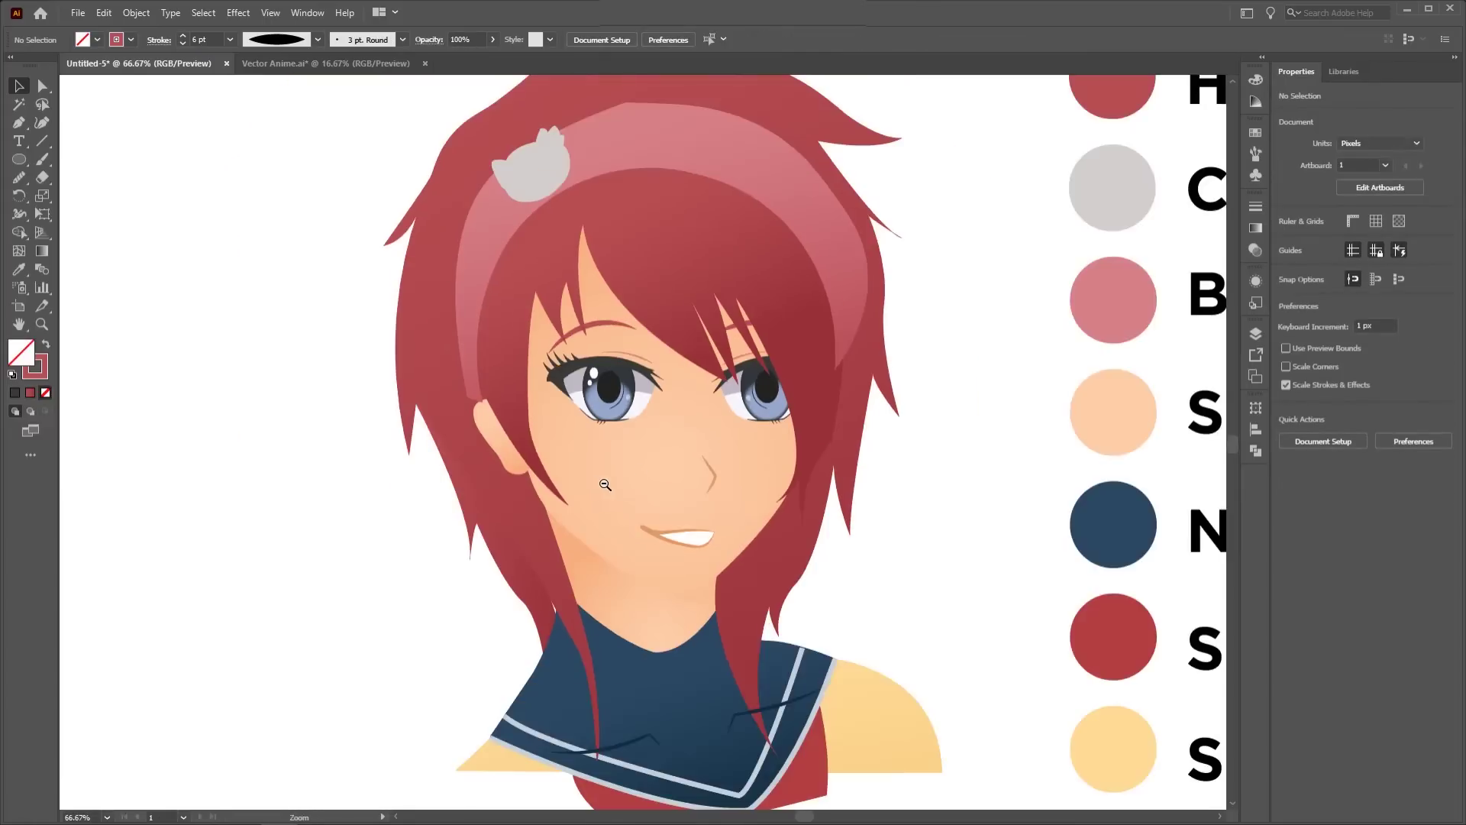
pyautogui.hotkey('ctrl', '-')
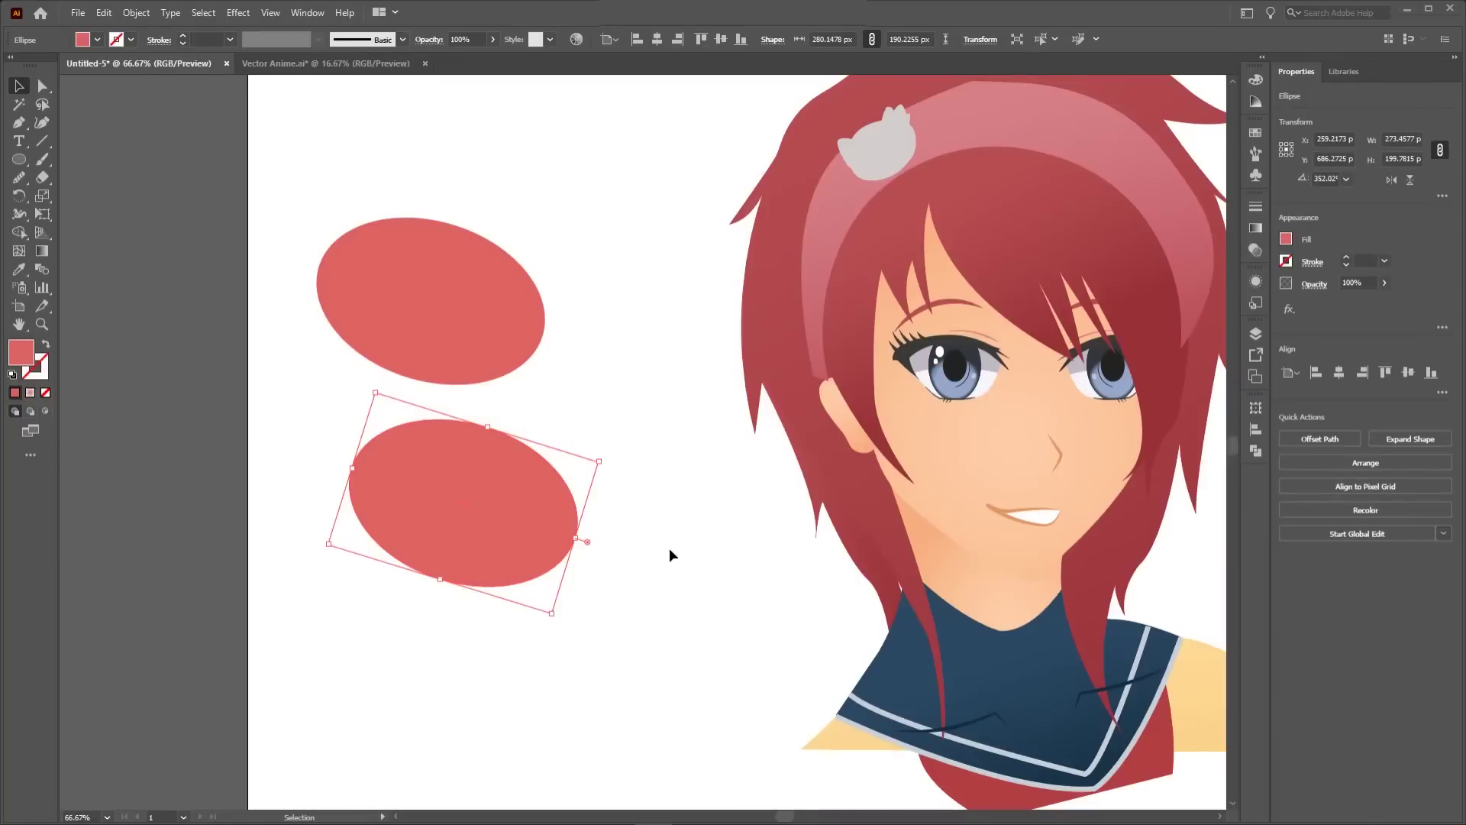
# Step: Fill the lower red ellipse with a radial gradient whose outer colour stop has 0% opacity
pyautogui.press('g')
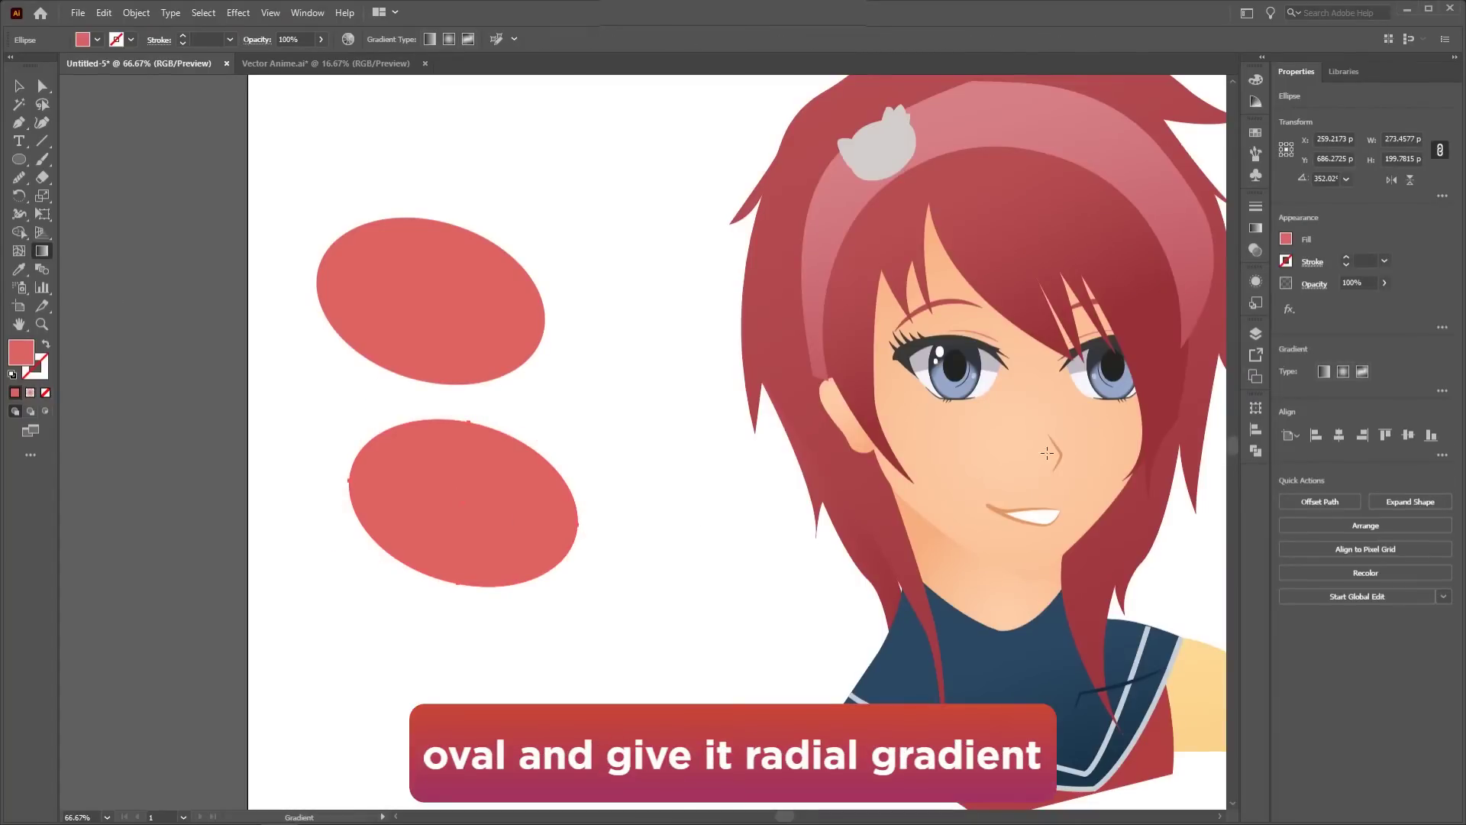
pyautogui.click(1344, 375)
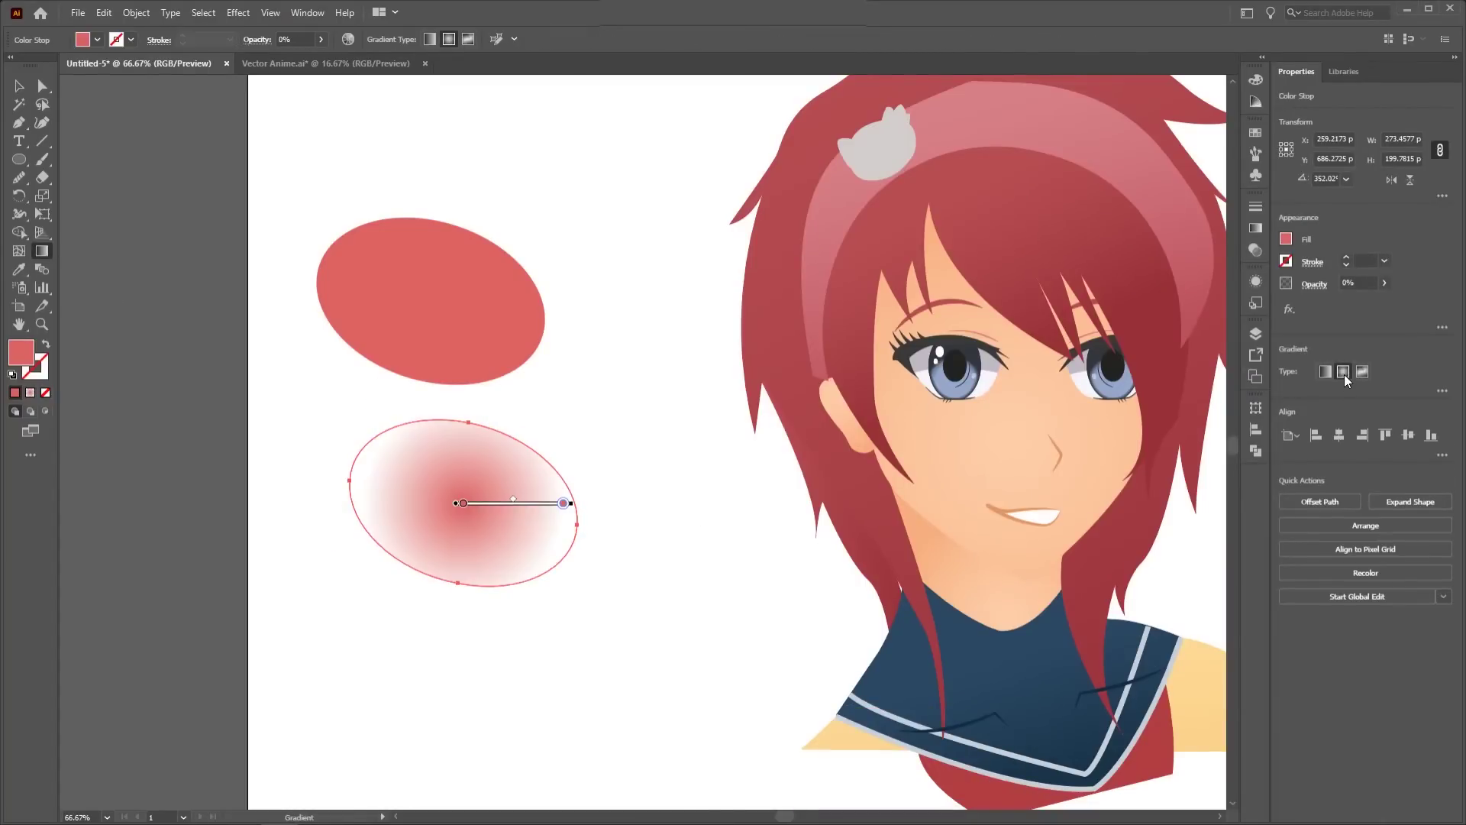
pyautogui.doubleClick(564, 504)
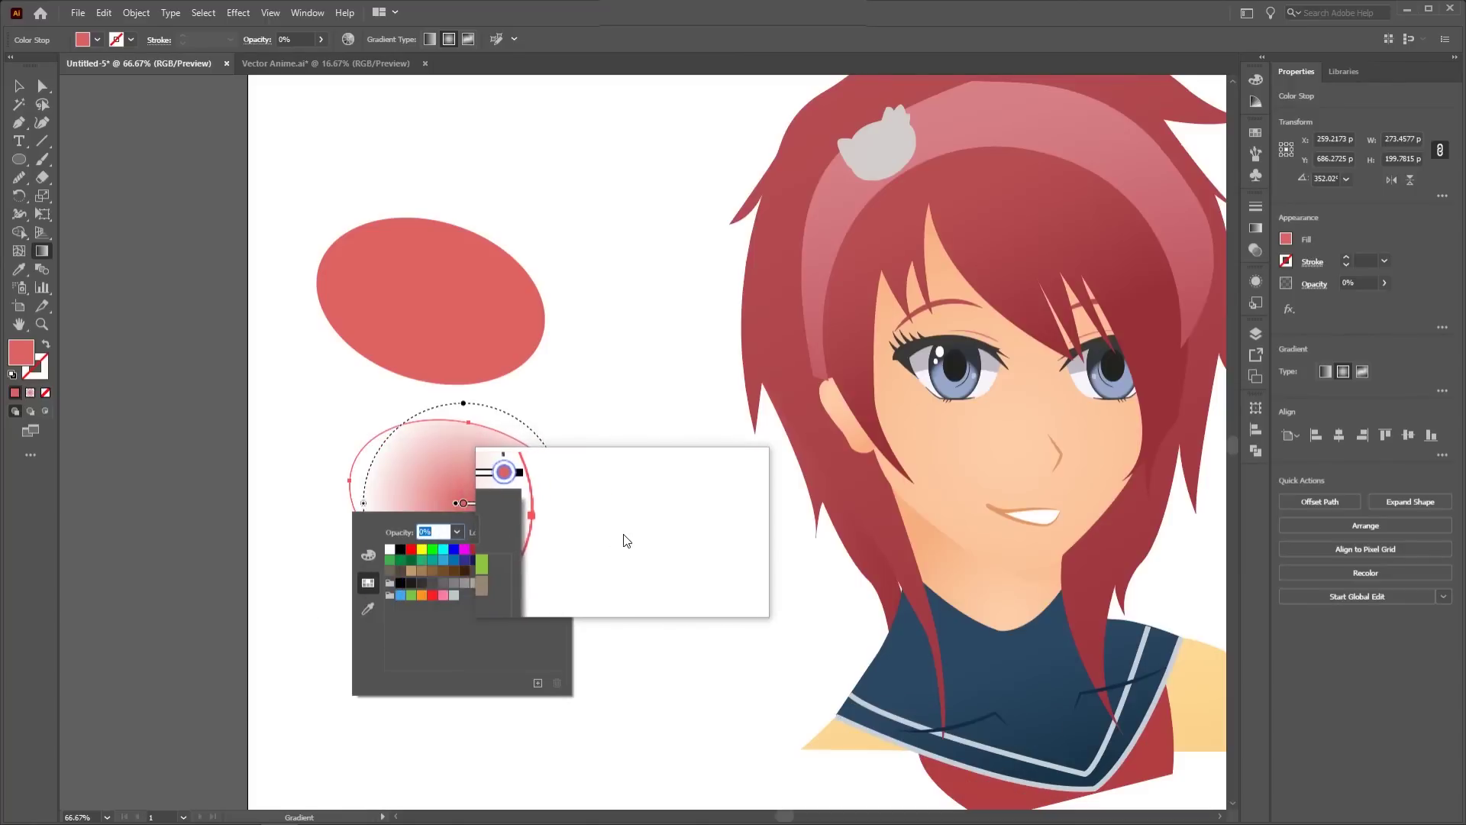
pyautogui.press('Return')
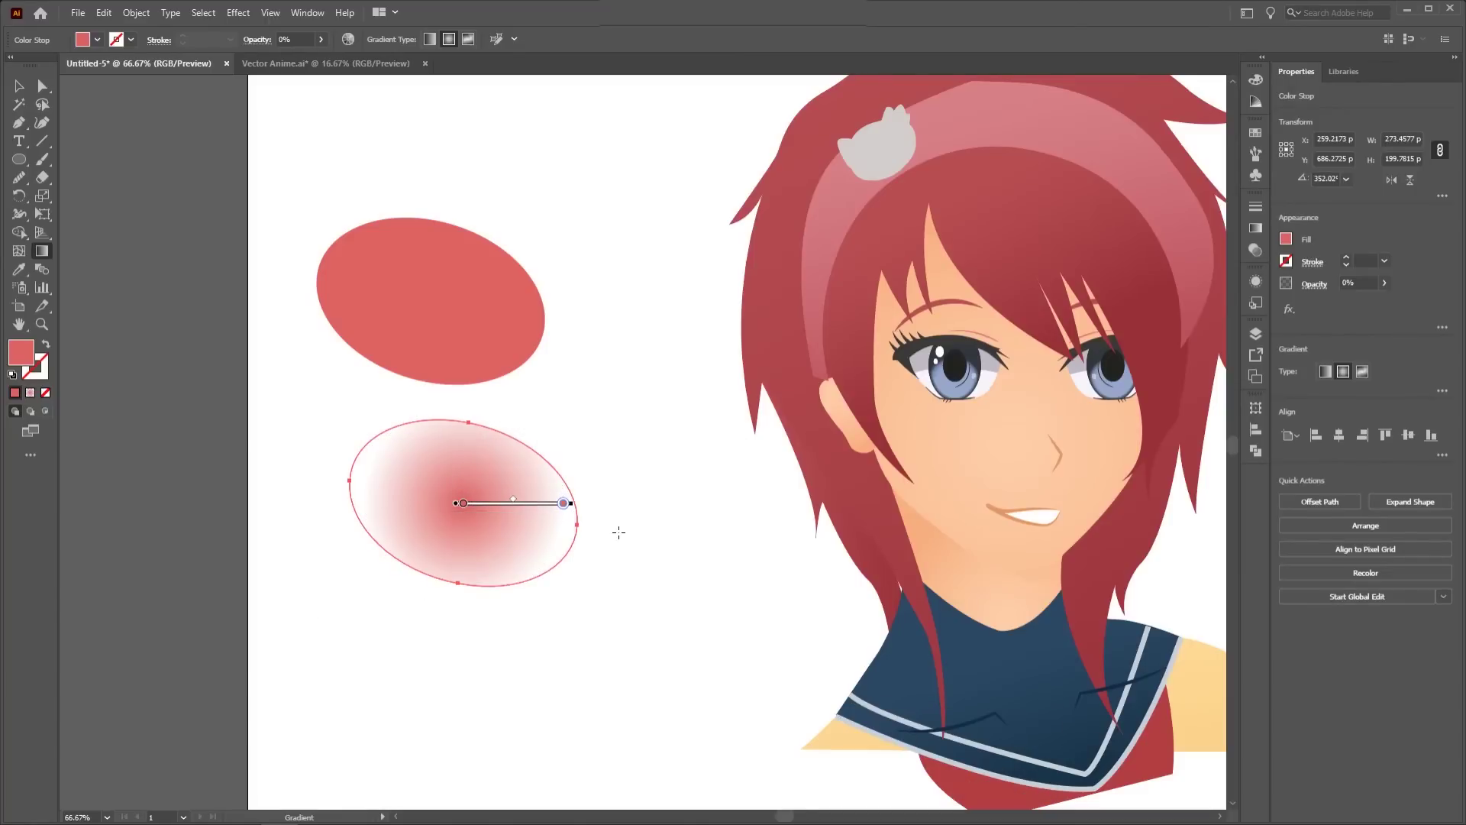
pyautogui.press('v')
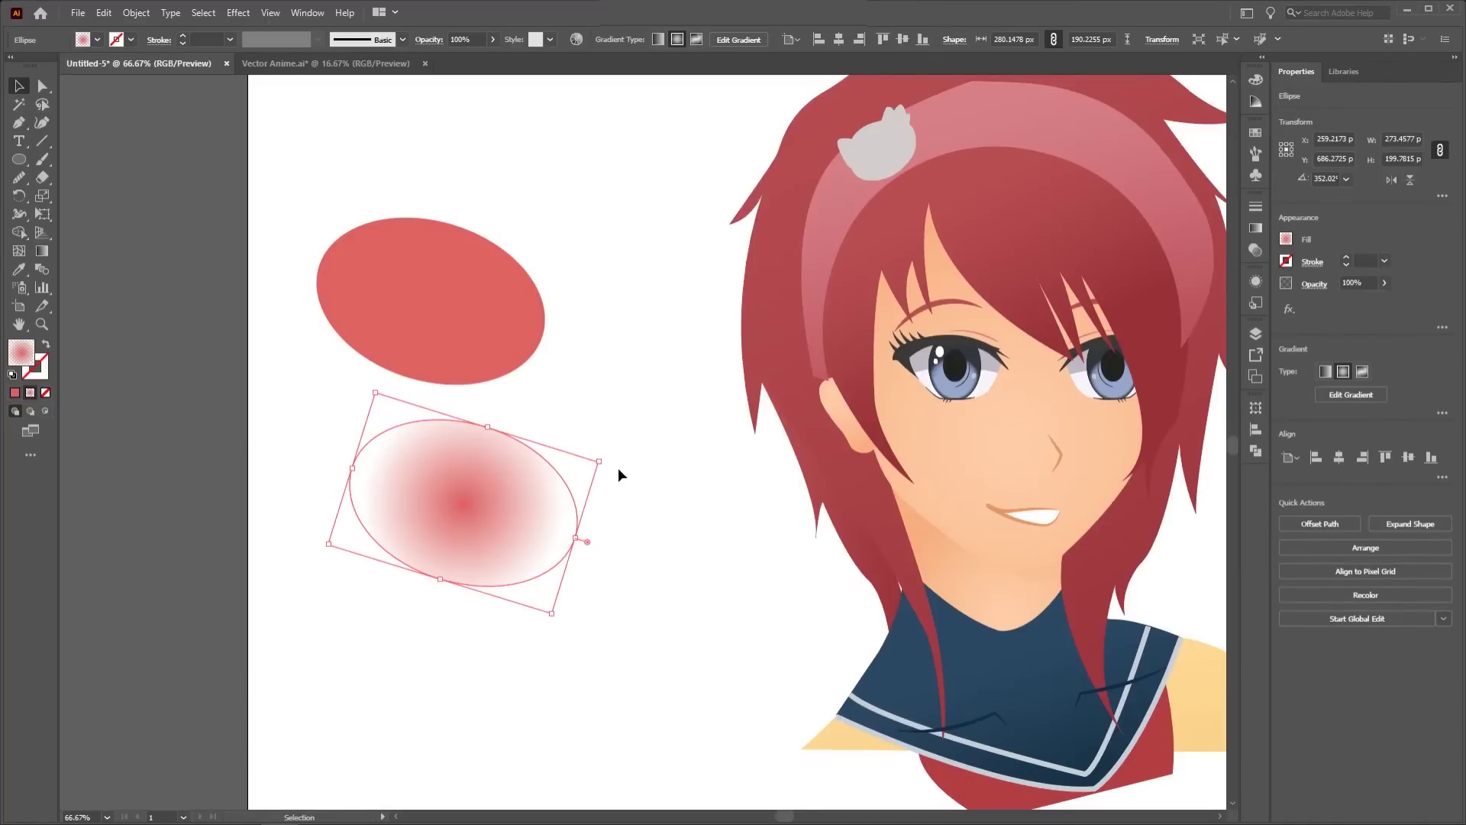
pyautogui.click(617, 467)
pyautogui.click(486, 494)
pyautogui.click(487, 493)
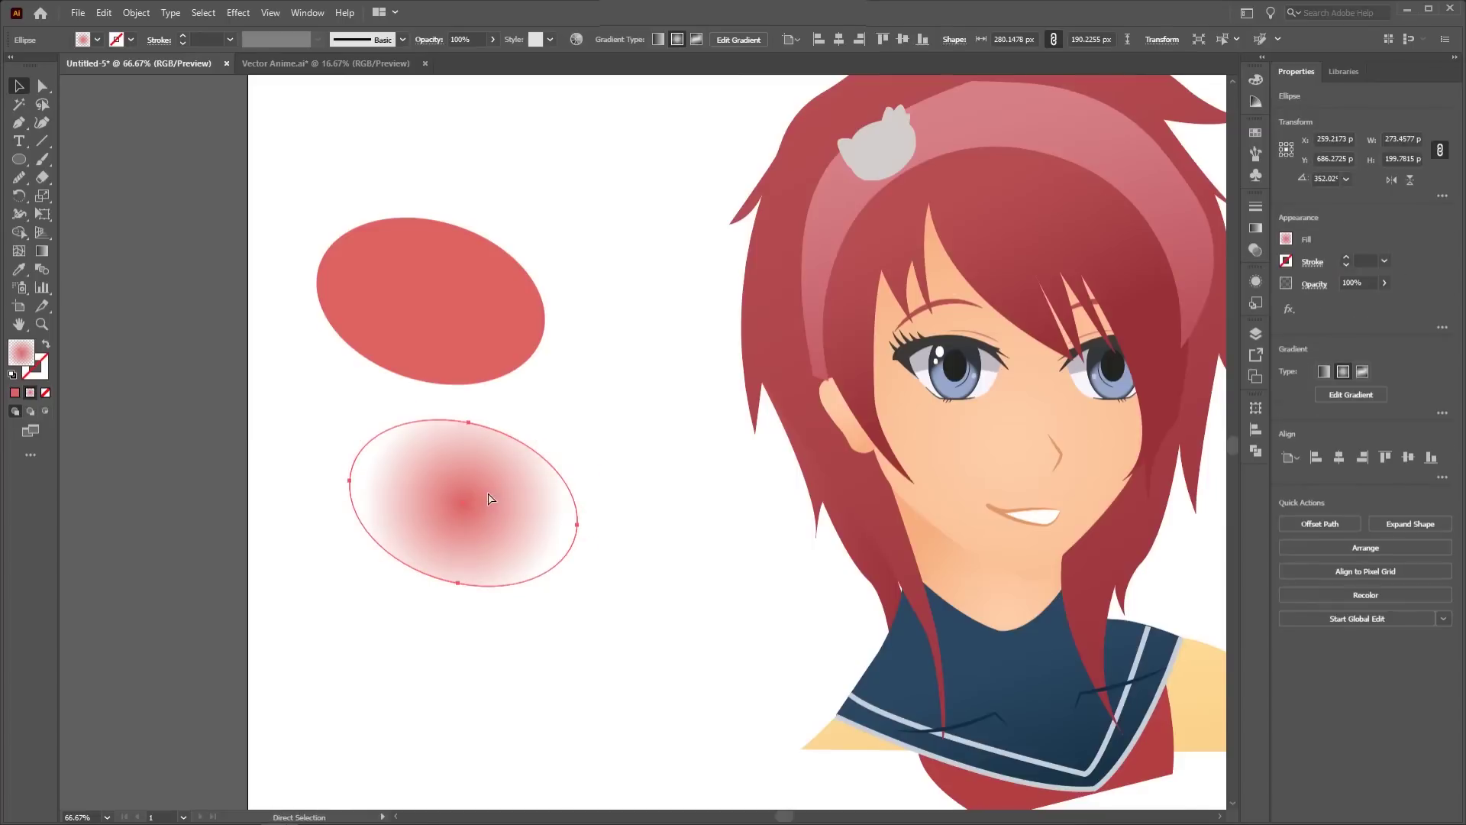
# Step: Redraw the ellipse's radial gradient from its centre diagonally past its lower-right edge and shift the midpoint inward for a softer fade
pyautogui.press('g')
pyautogui.moveTo(397, 467); pyautogui.dragTo(572, 524)
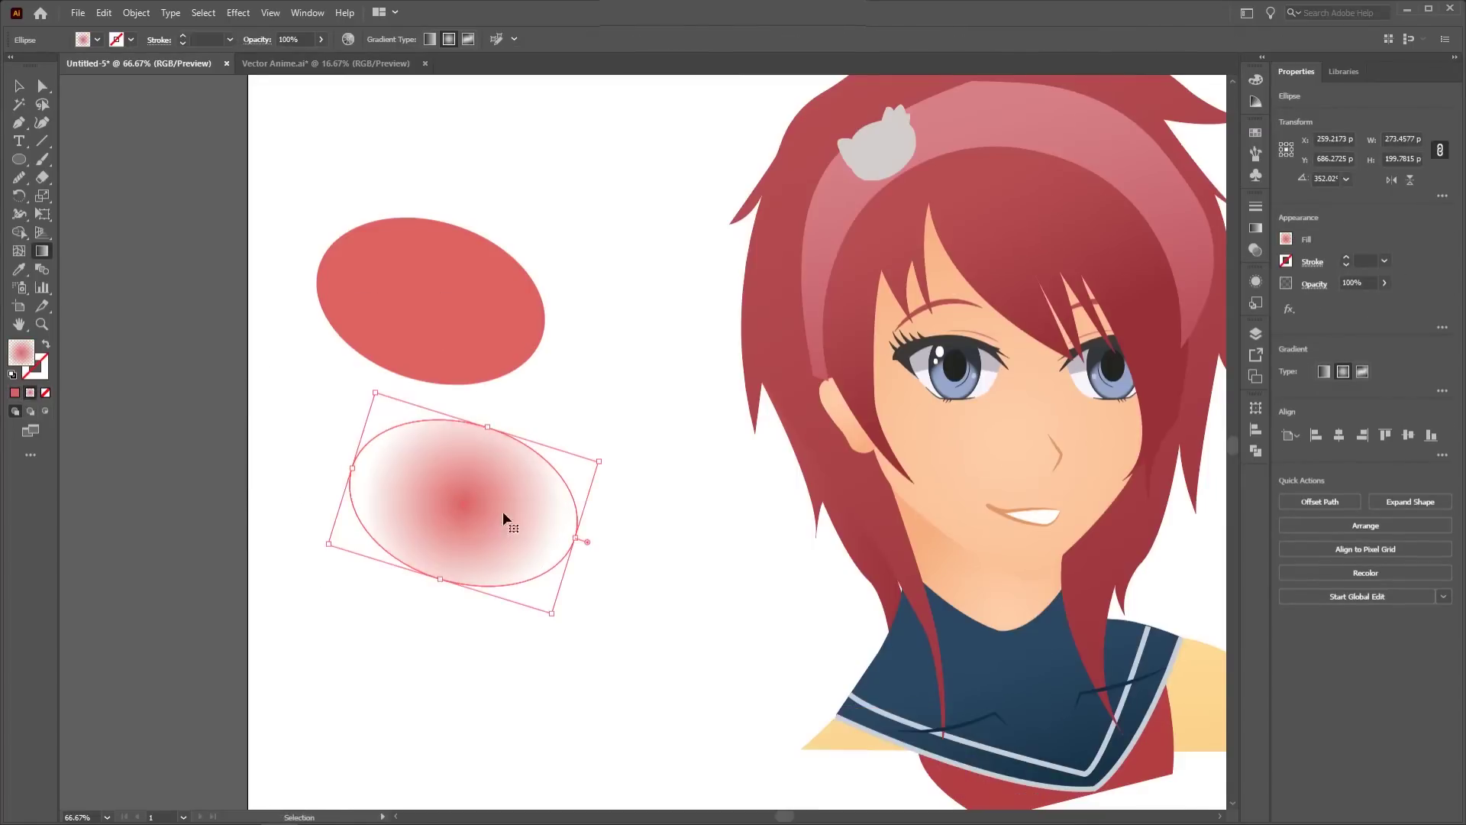
pyautogui.press('g')
pyautogui.moveTo(469, 489); pyautogui.dragTo(595, 548)
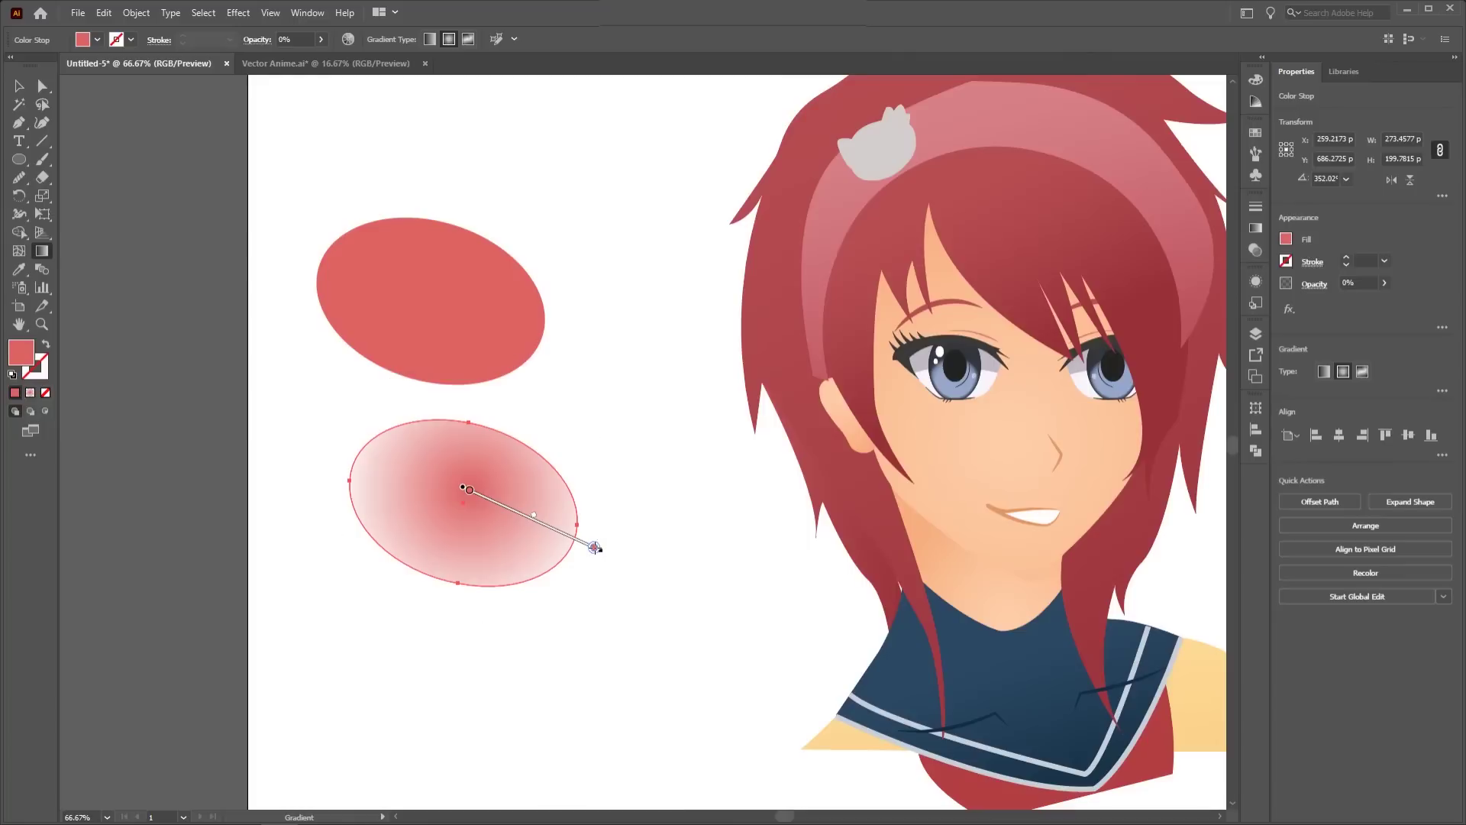
pyautogui.press('v')
pyautogui.click(622, 516)
pyautogui.click(492, 521)
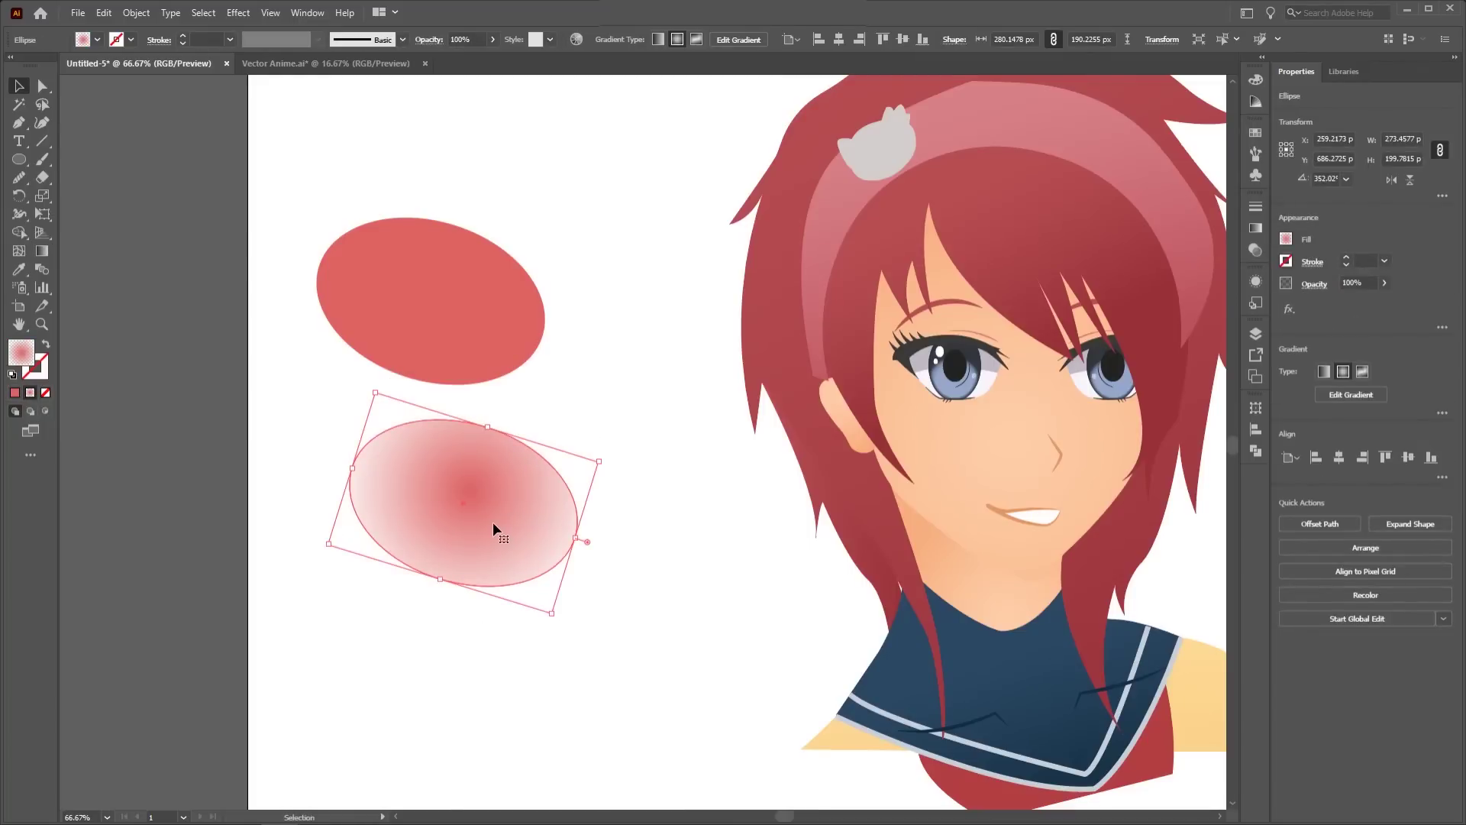
pyautogui.press('g')
pyautogui.moveTo(533, 507)
pyautogui.mouseDown()
pyautogui.moveTo(501, 491)
pyautogui.moveTo(513, 497)
pyautogui.mouseUp()
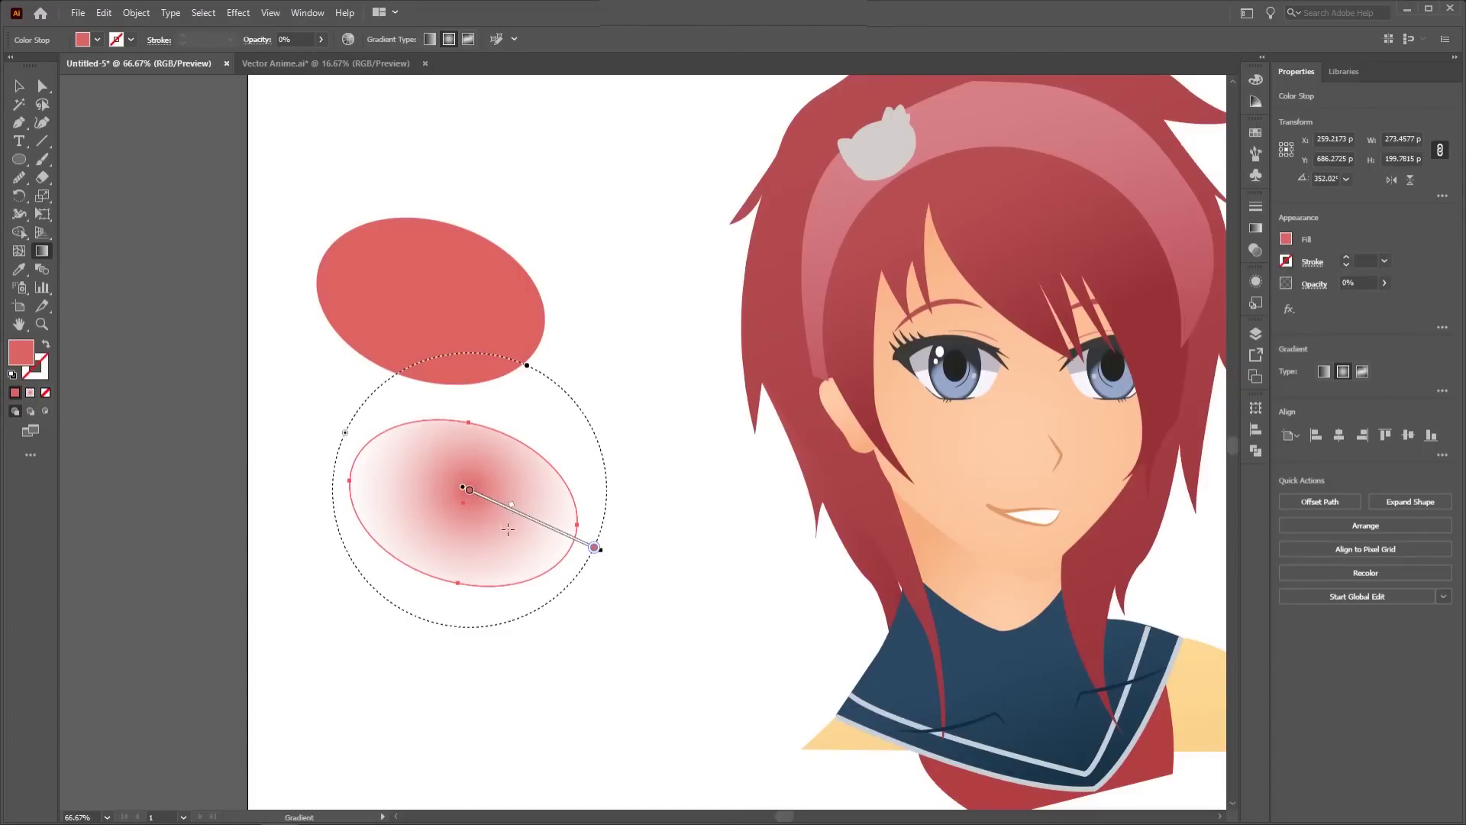
# Step: Set the gradient ellipse's opacity to 40%
pyautogui.press('v')
pyautogui.press('g')
pyautogui.press('v')
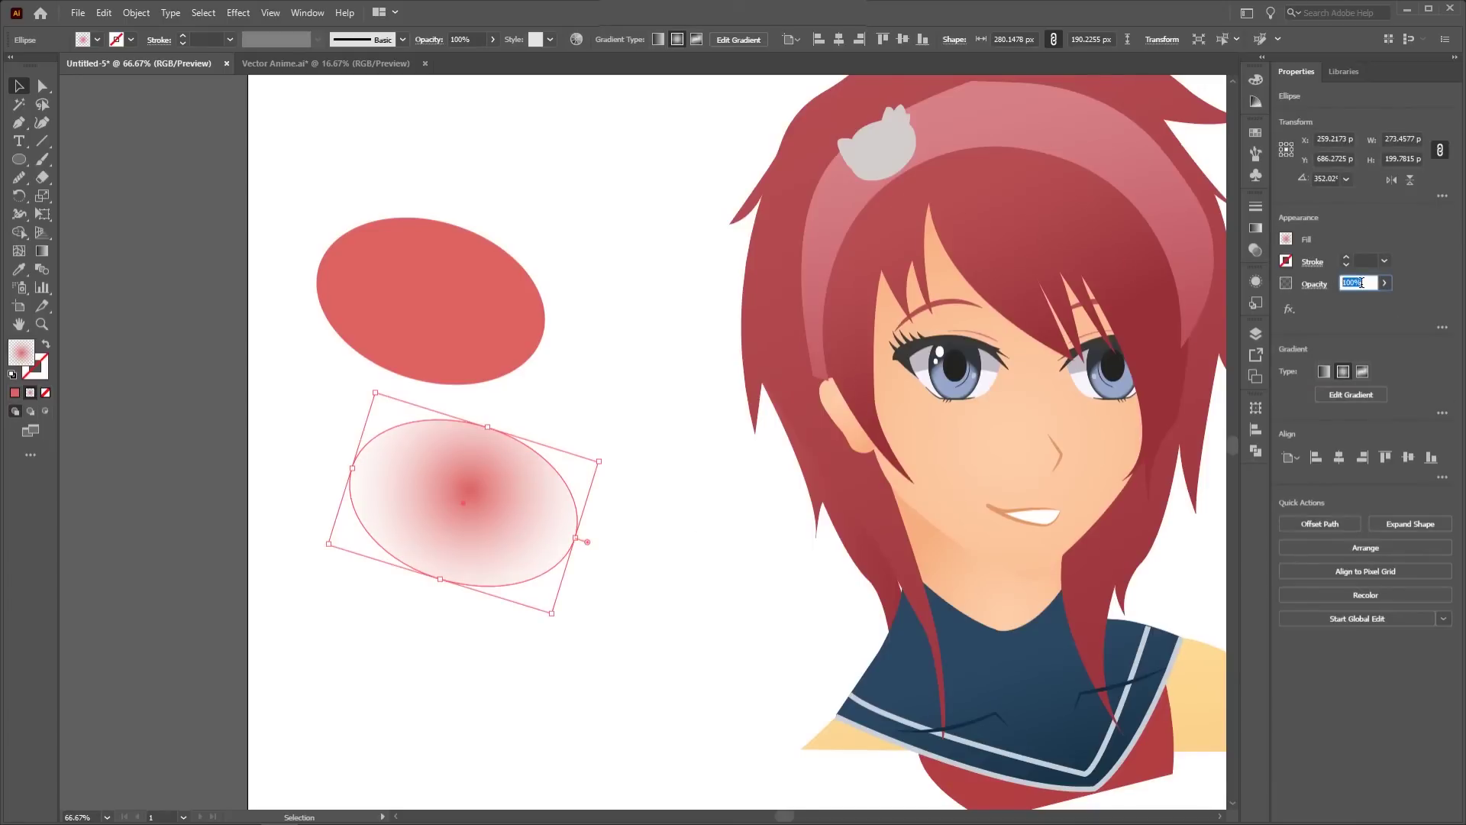
pyautogui.write('40')
pyautogui.click(744, 579)
# Step: Position the gradient ellipse on the cheek beneath the fully visible eye as a blush
pyautogui.moveTo(539, 566); pyautogui.dragTo(742, 451)
pyautogui.hotkey('ctrl', 'space')
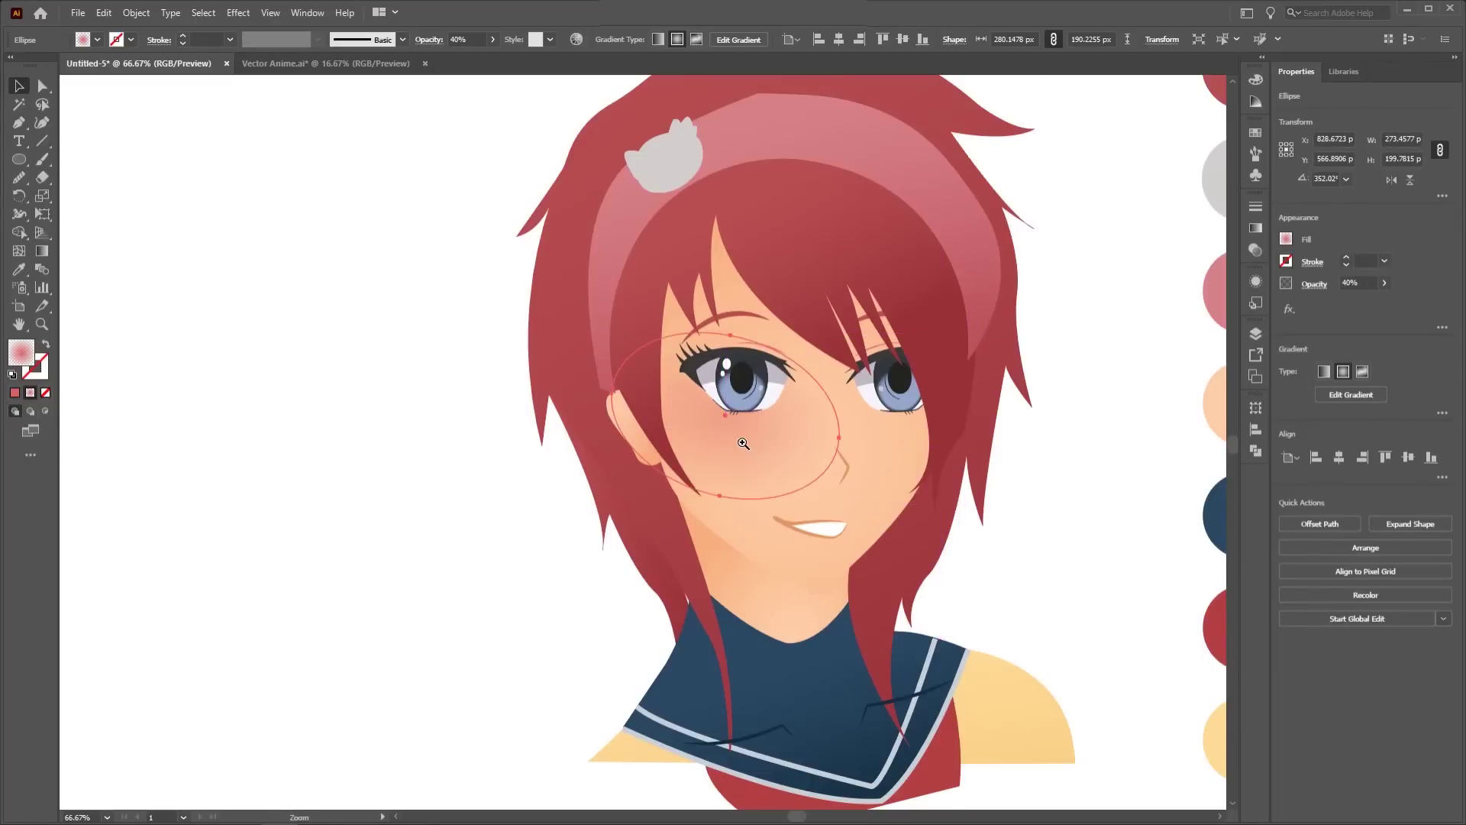
pyautogui.click(743, 443)
pyautogui.click(676, 433)
pyautogui.moveTo(635, 432); pyautogui.dragTo(645, 425)
pyautogui.hotkey('ctrl', 'space')
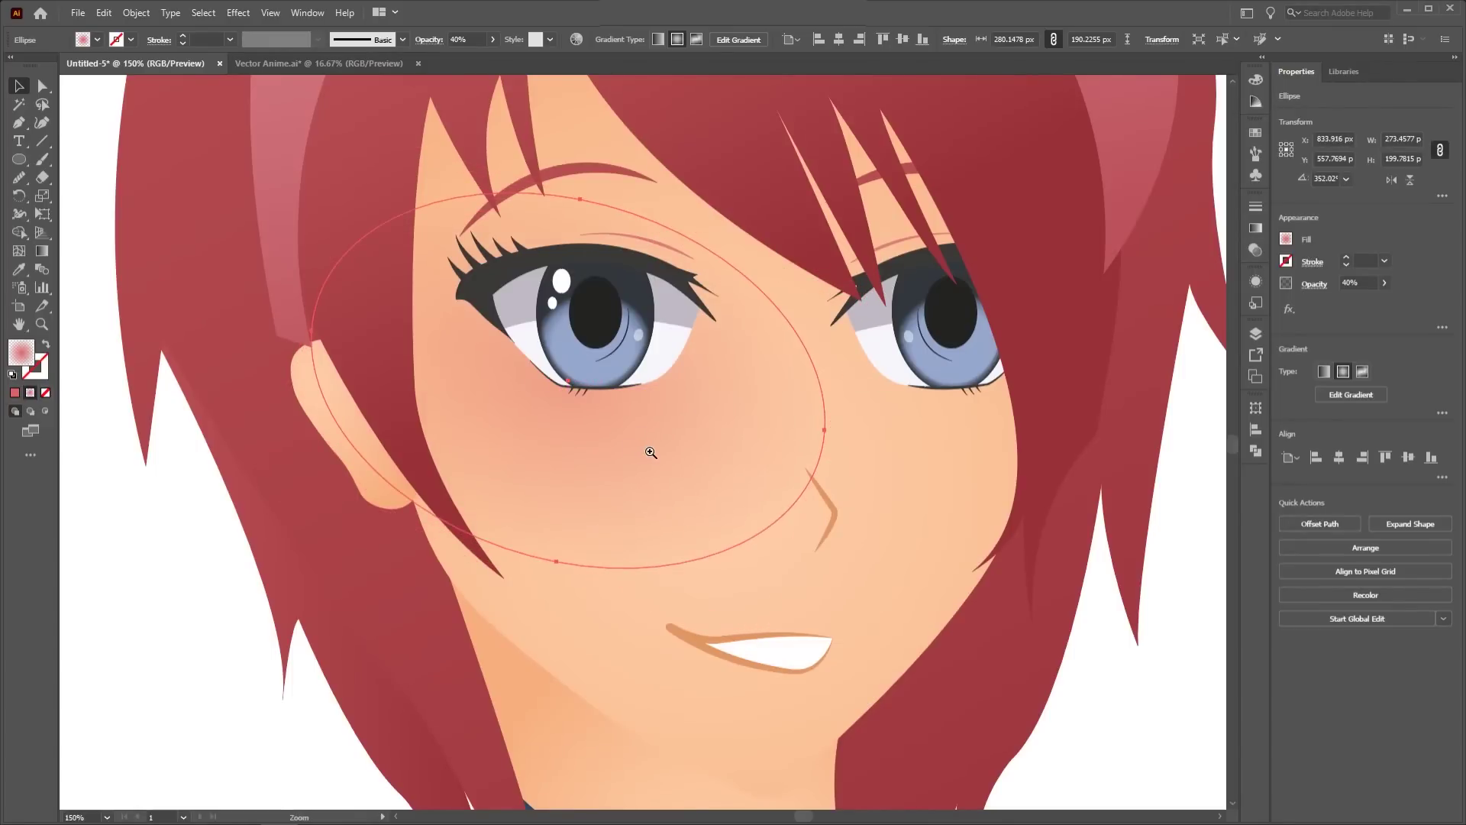
pyautogui.hotkey('ctrl', '-')
pyautogui.hotkey('ctrl', '-')
pyautogui.hotkey('ctrl', '-')
pyautogui.hotkey('ctrl', '-')
pyautogui.hotkey('ctrl', 'shift', 'a')
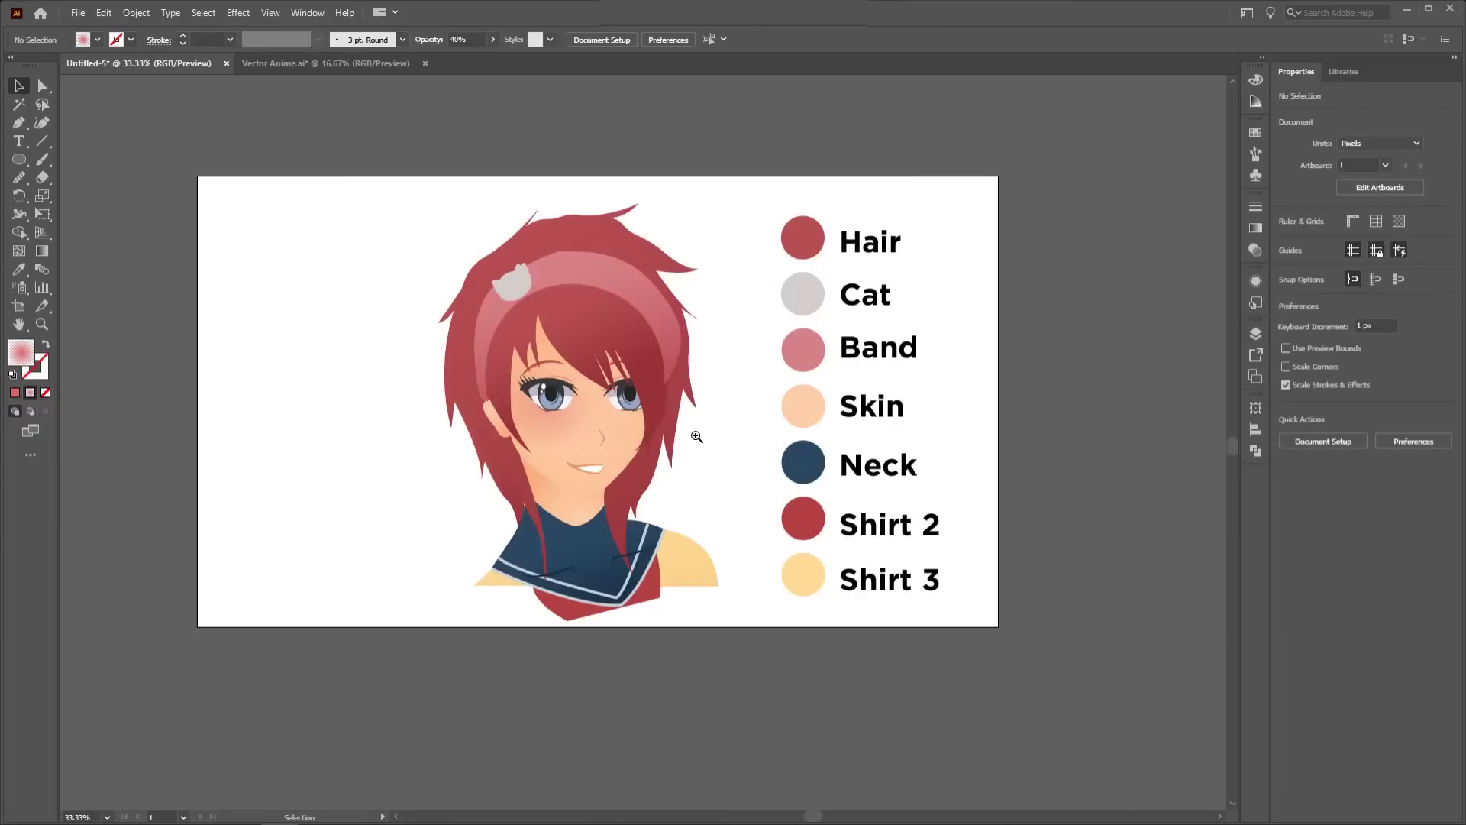
# Step: Copy the cheek blush out beside the hair and reflect the copy across the vertical axis
pyautogui.click(699, 436)
pyautogui.moveTo(459, 455); pyautogui.dragTo(684, 460)
pyautogui.rightClick(690, 456)
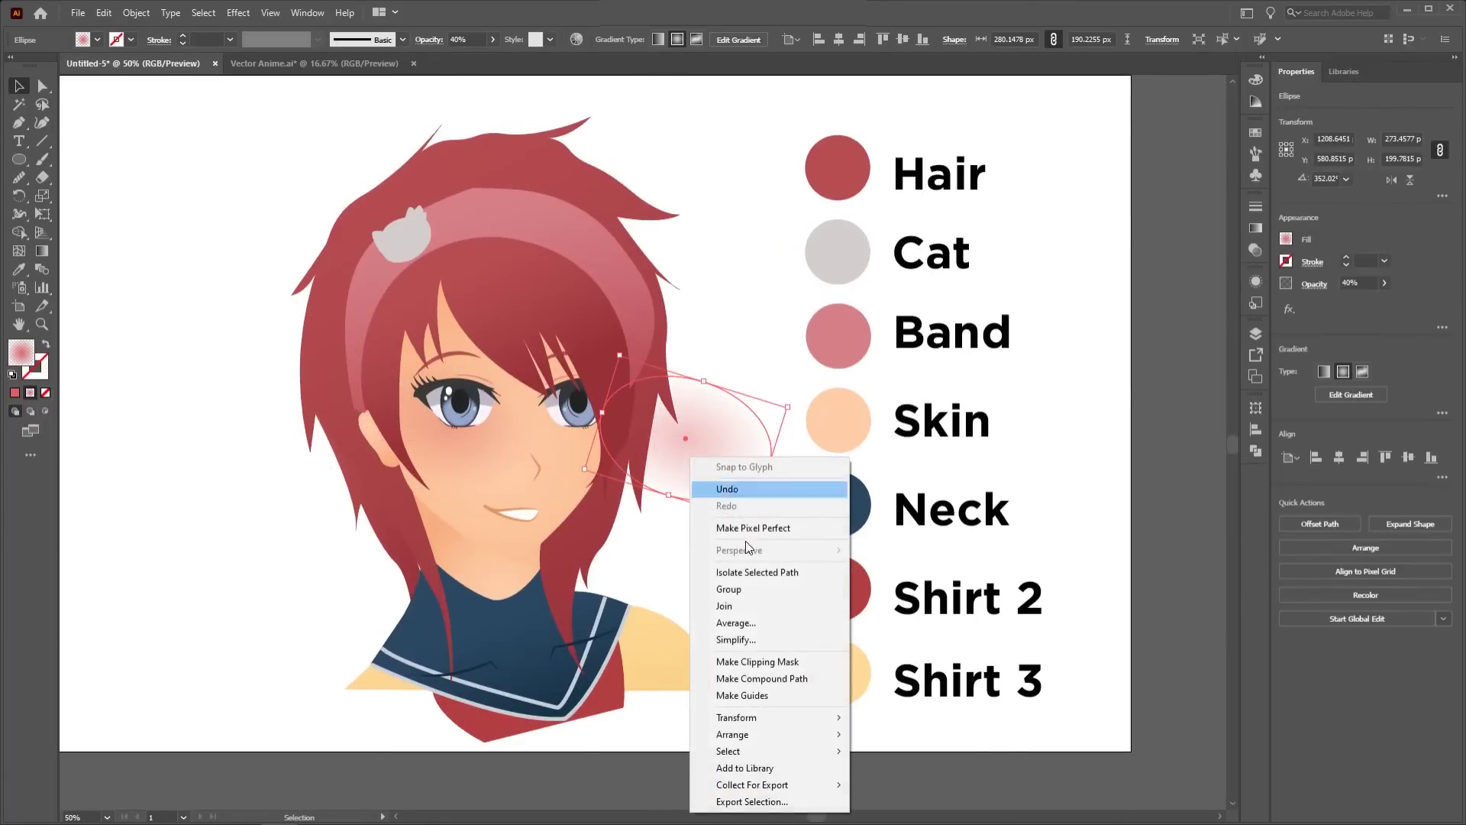
pyautogui.moveTo(829, 718)
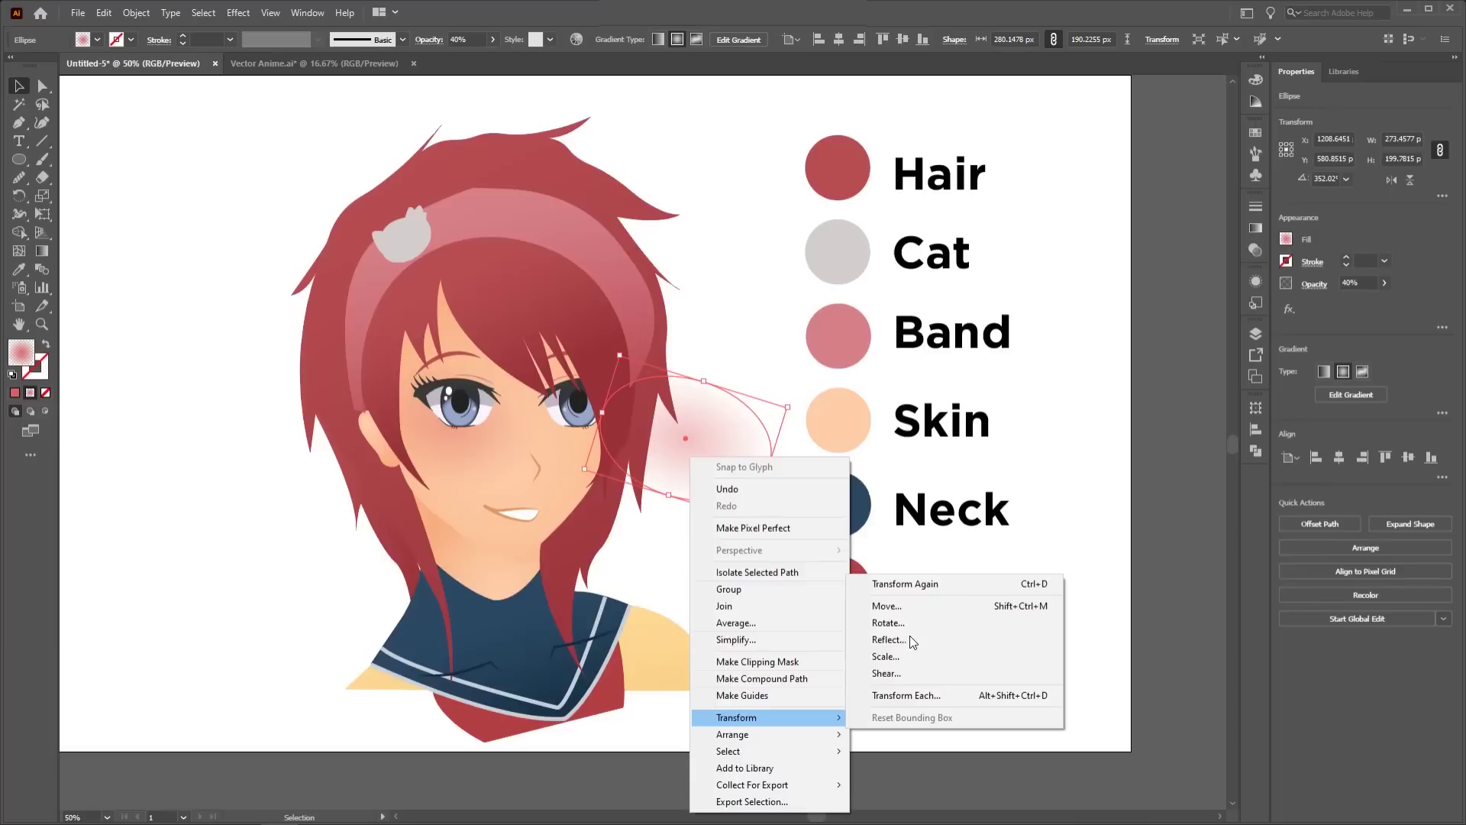
pyautogui.click(887, 639)
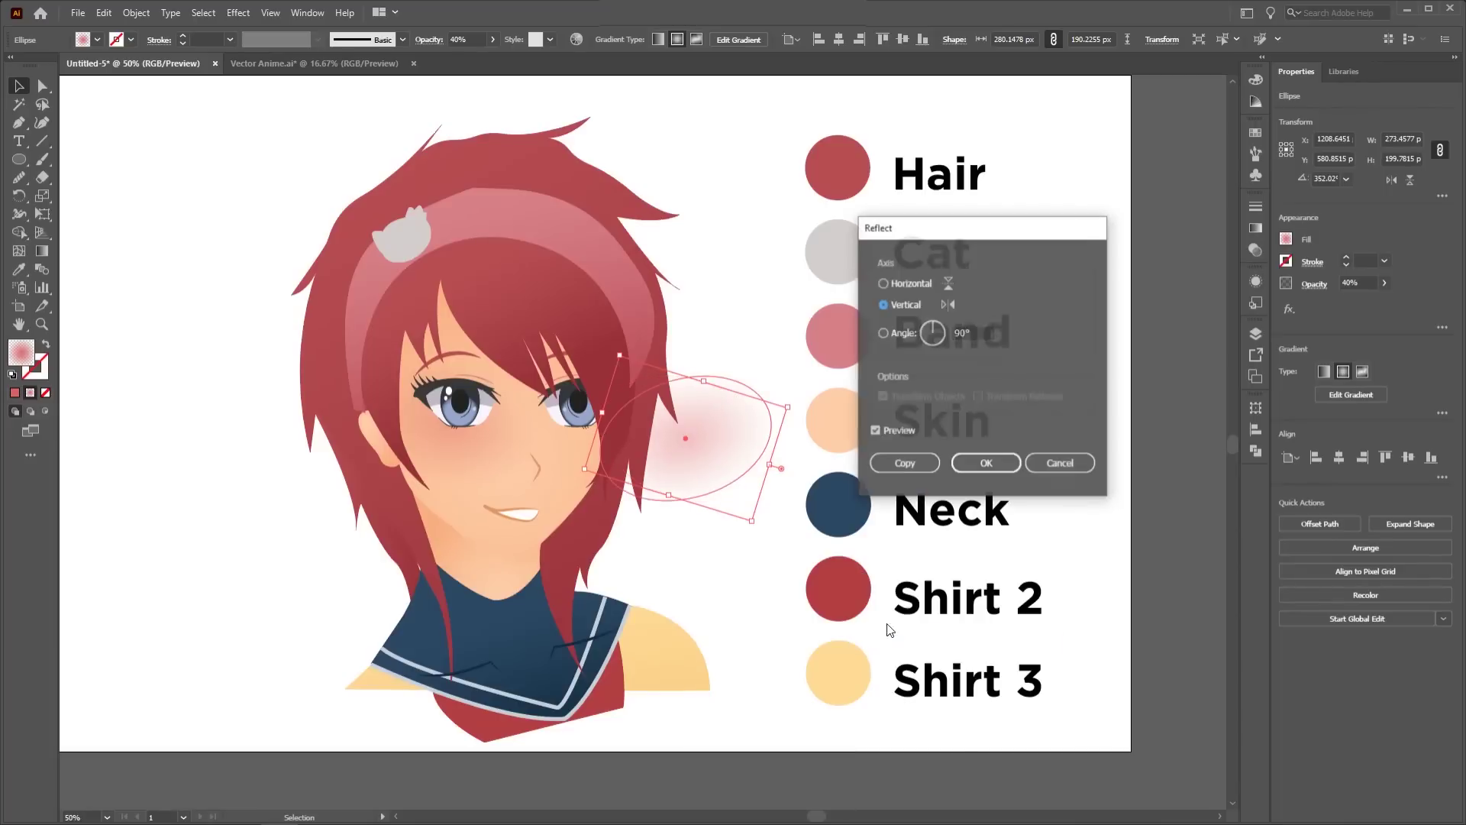
pyautogui.click(985, 464)
pyautogui.click(746, 534)
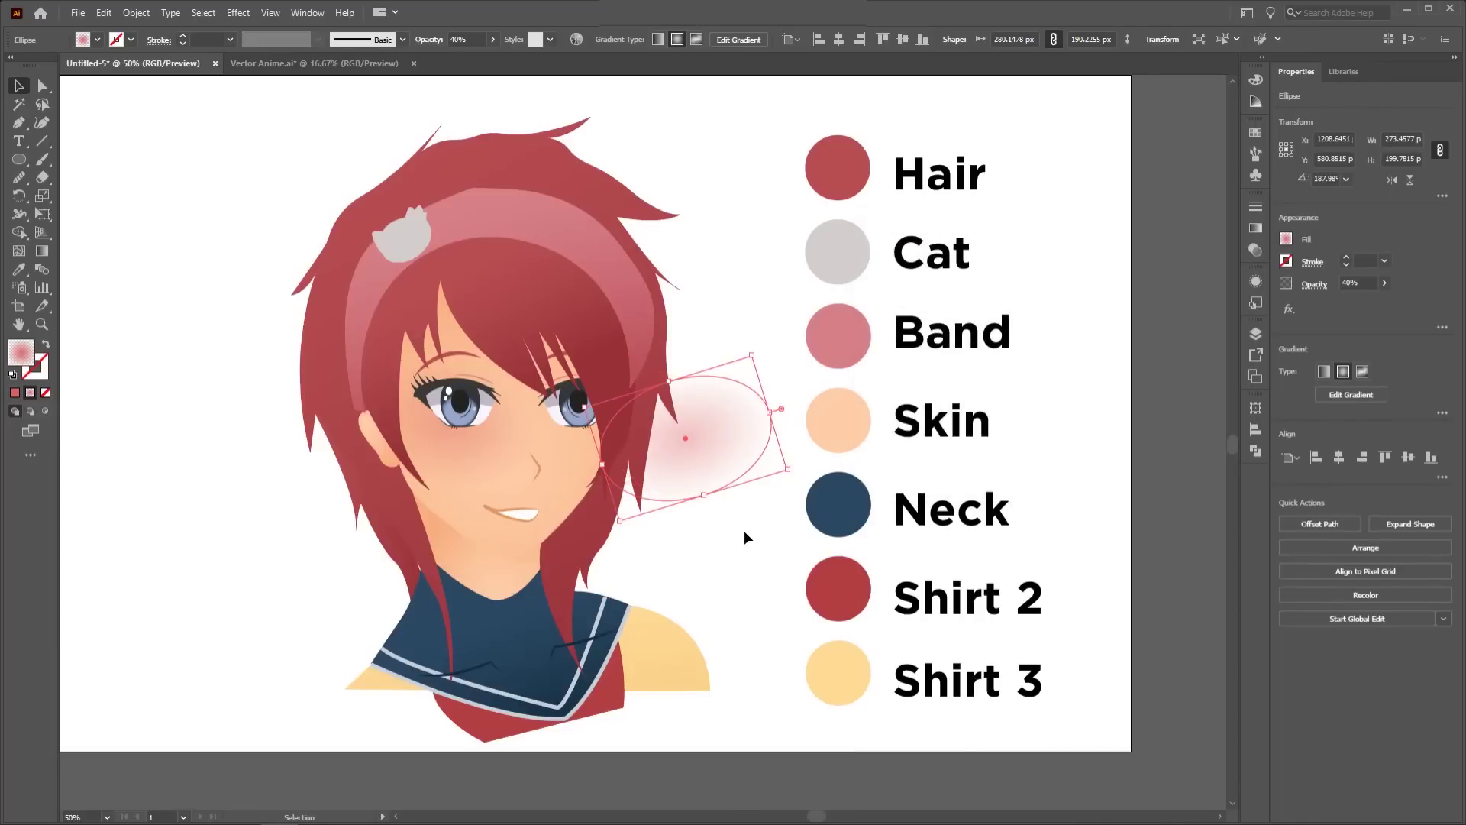
# Step: Place the mirrored blush on the other cheek and fine-tune the blush positions
pyautogui.press('z')
pyautogui.click(825, 456)
pyautogui.click(825, 455)
pyautogui.press('v')
pyautogui.moveTo(896, 429); pyautogui.dragTo(780, 411)
pyautogui.click(979, 451)
pyautogui.moveTo(493, 427); pyautogui.dragTo(484, 428)
pyautogui.moveTo(717, 429); pyautogui.dragTo(716, 418)
pyautogui.moveTo(494, 420); pyautogui.dragTo(510, 422)
pyautogui.click(698, 421)
pyautogui.moveTo(677, 415); pyautogui.dragTo(695, 412)
pyautogui.click(915, 524)
pyautogui.keyDown('alt'); pyautogui.click(664, 442); pyautogui.keyUp('alt')
pyautogui.keyDown('alt'); pyautogui.click(639, 445); pyautogui.keyUp('alt')
pyautogui.keyDown('alt'); pyautogui.click(636, 448); pyautogui.keyUp('alt')
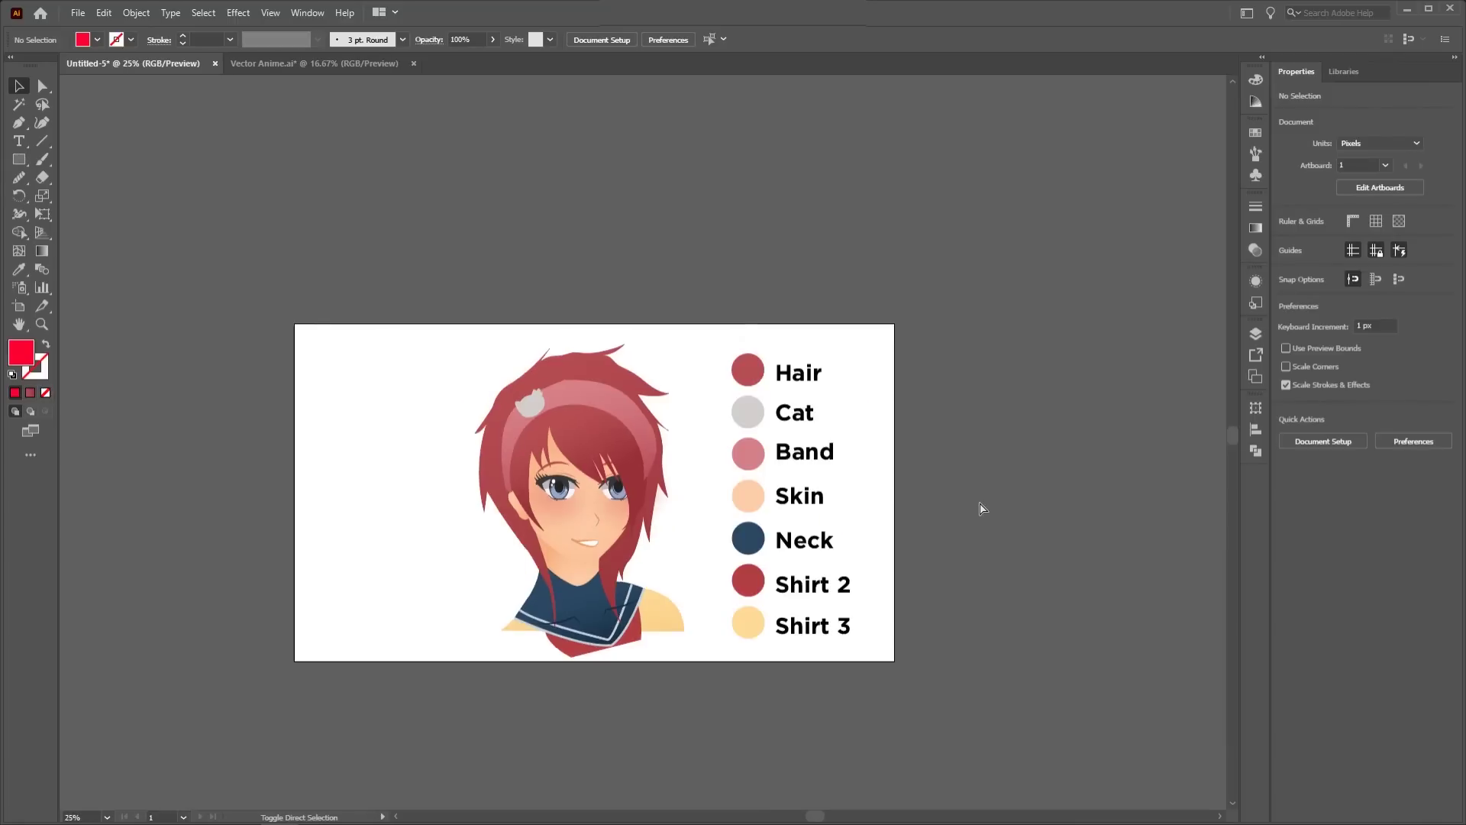
# Step: Change the back hair strand below the ear from a gradient to a solid dark red fill, #75212D
pyautogui.hotkey('ctrl', 'v')
pyautogui.click(982, 451)
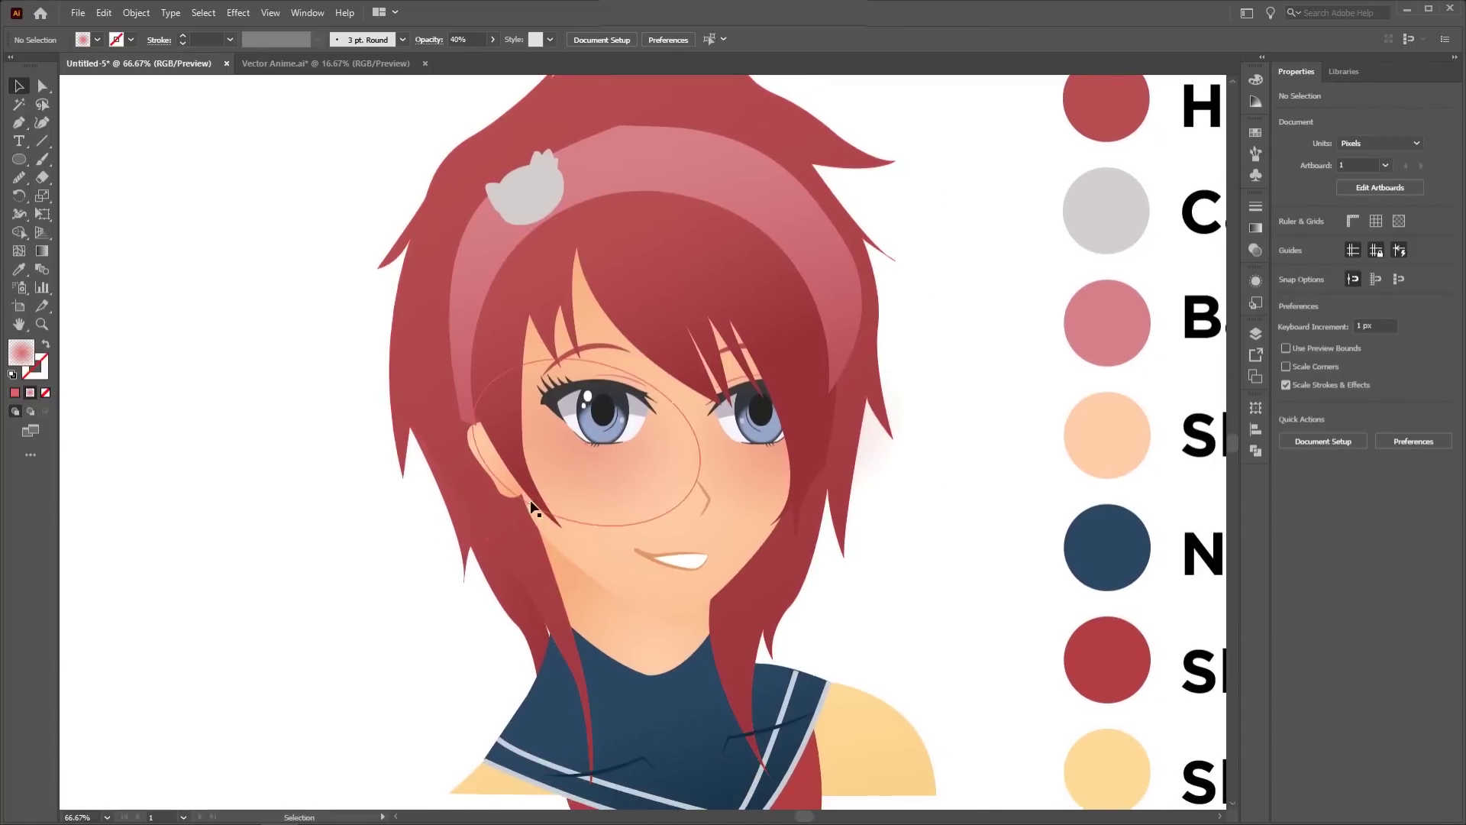
pyautogui.click(458, 530)
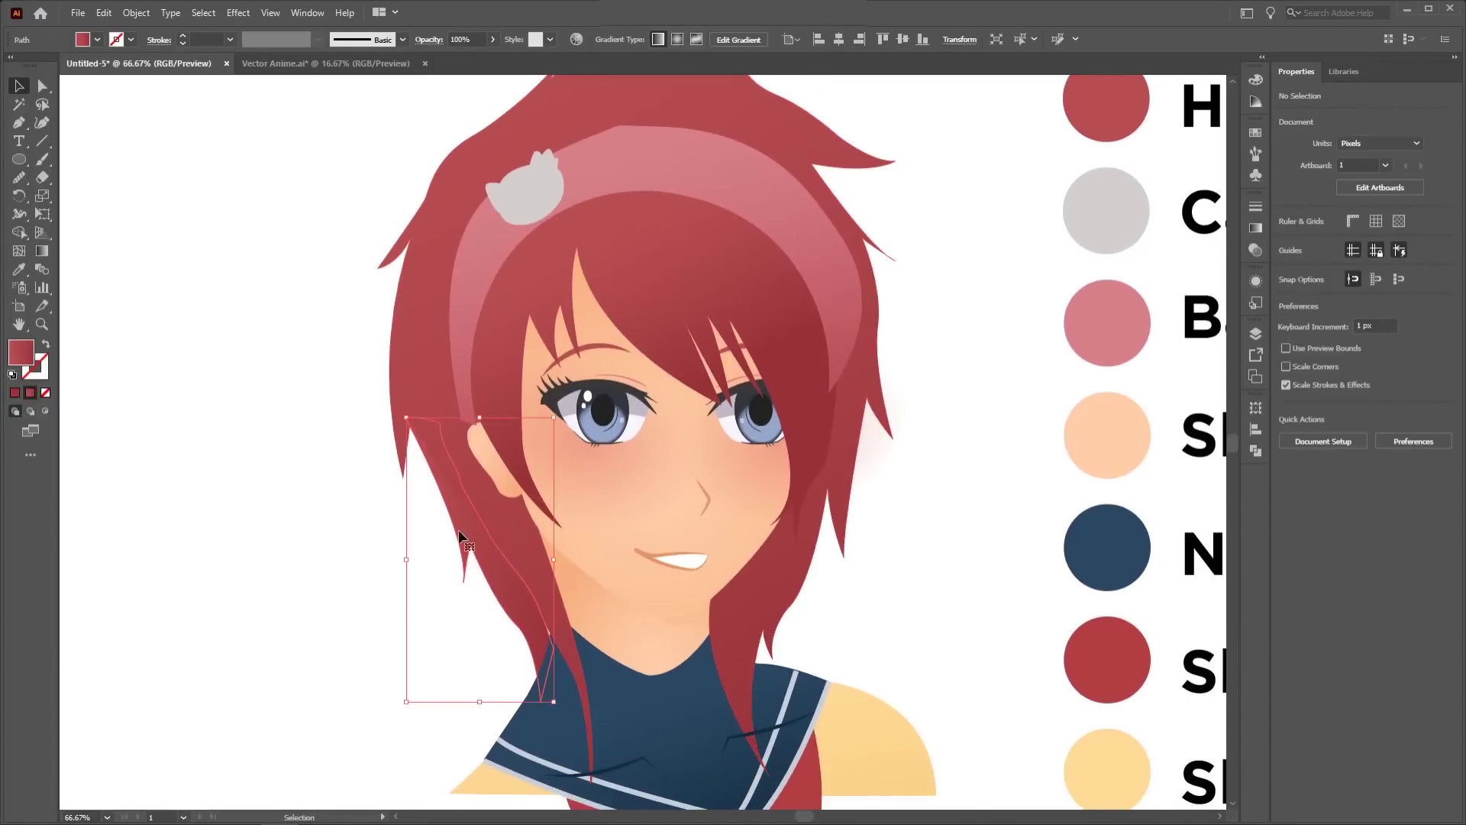
pyautogui.click(15, 393)
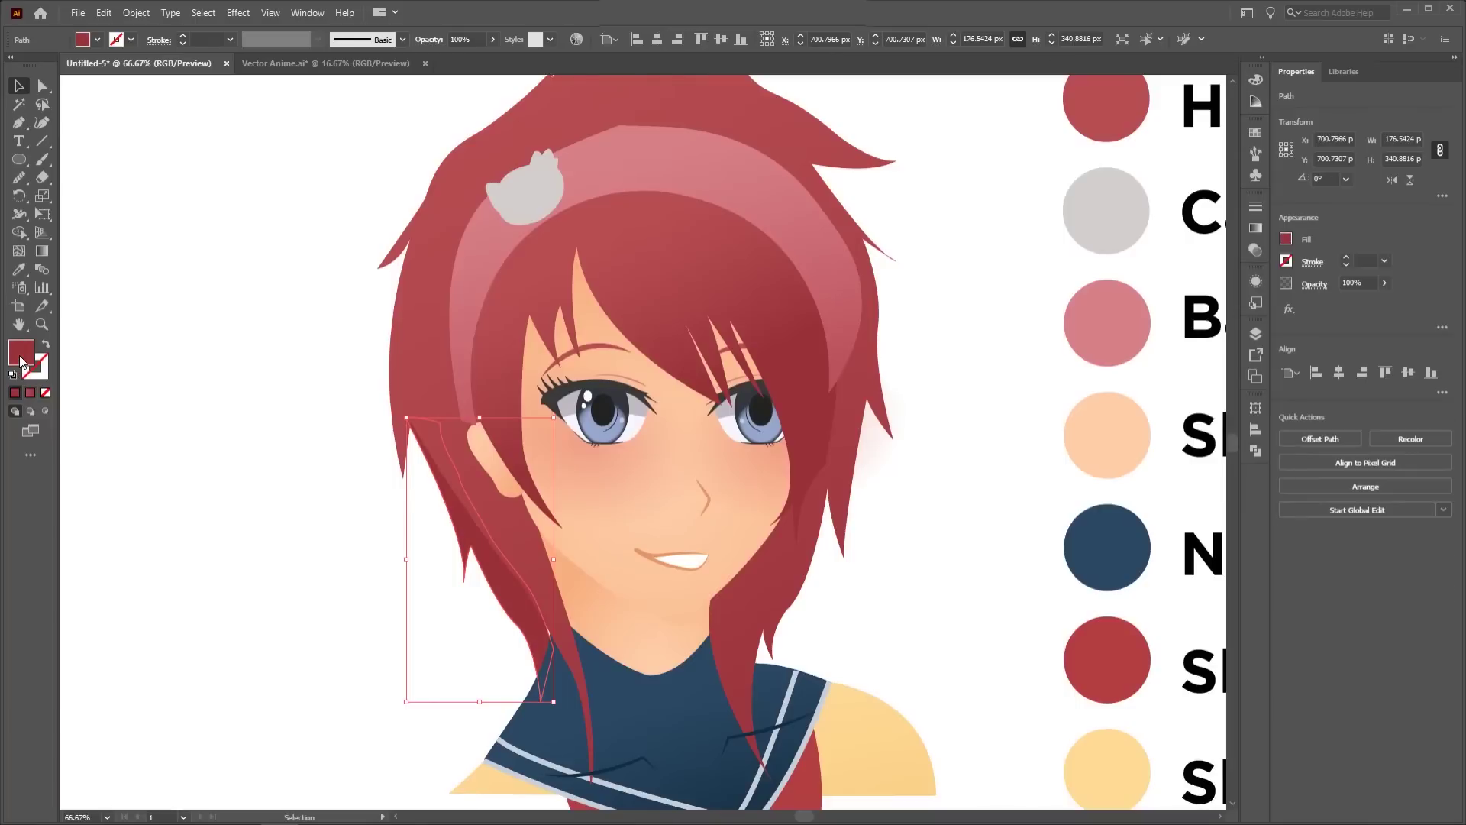
pyautogui.doubleClick(21, 354)
pyautogui.click(323, 357)
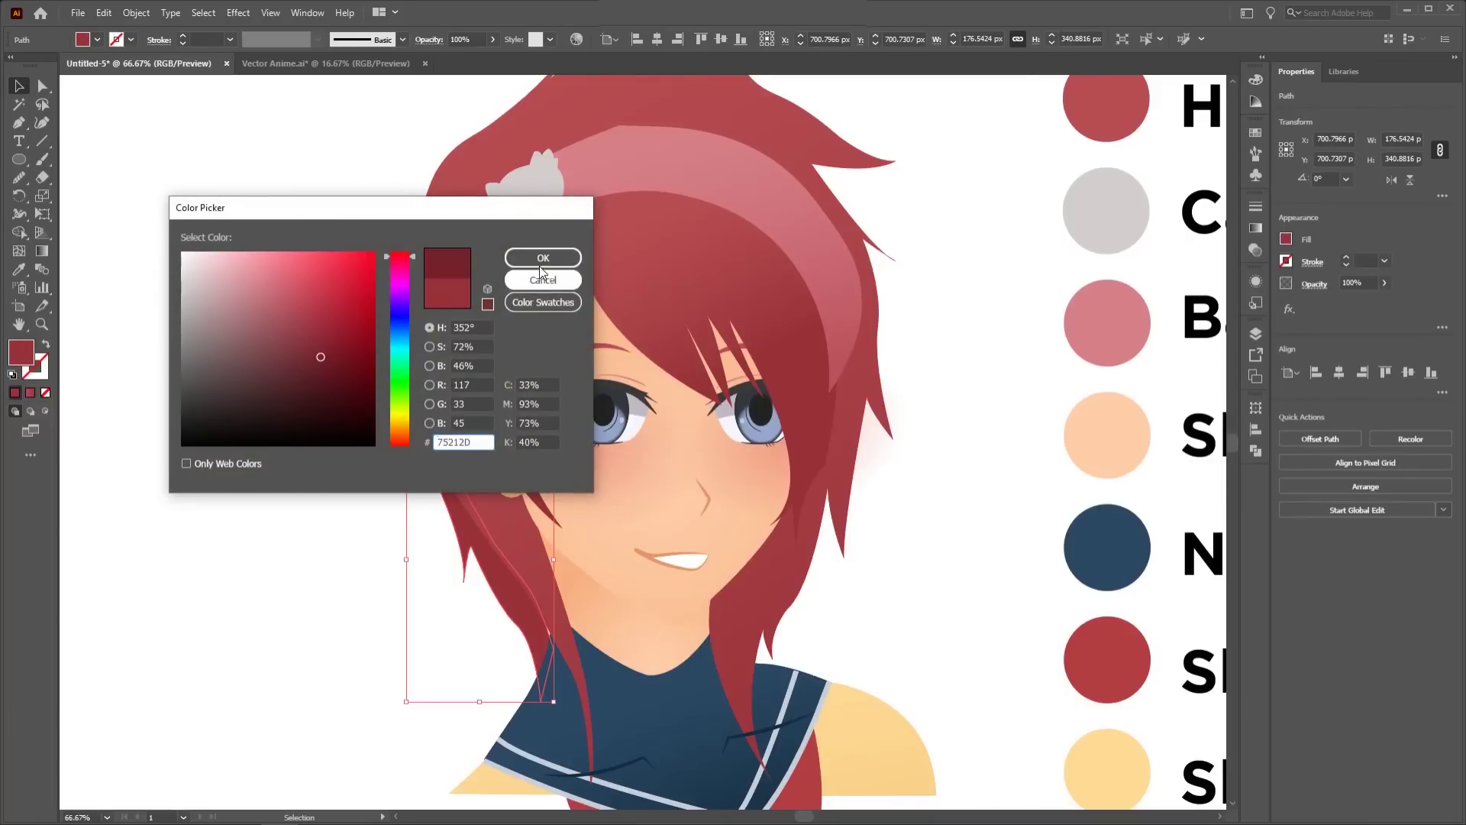
pyautogui.press('Return')
pyautogui.click(309, 368)
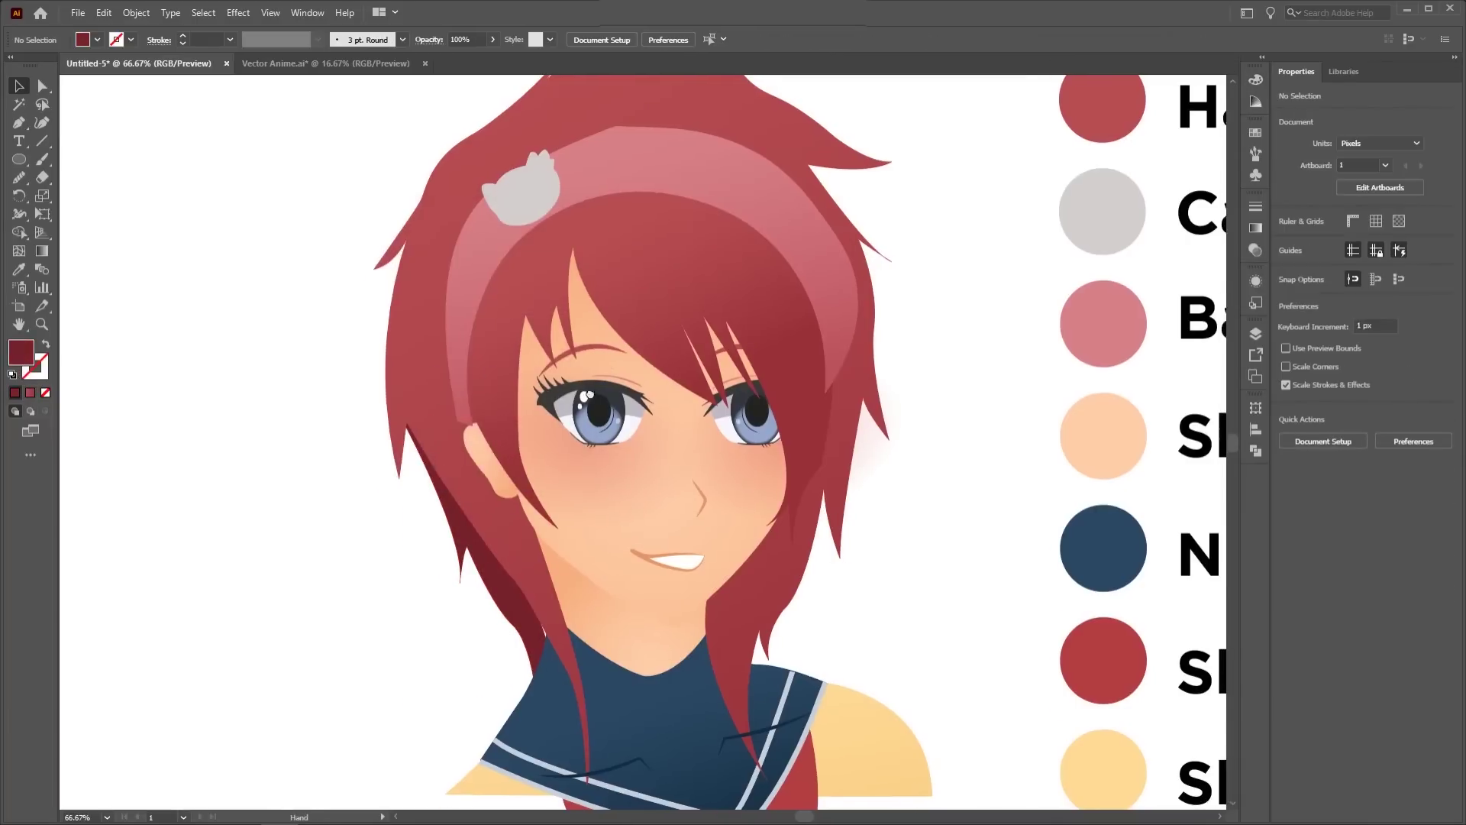
# Step: Draw dark red shadow shapes along the top edge of the hair and a tan shadow beneath the chin
pyautogui.hotkey('ctrl', '+')
pyautogui.press('p')
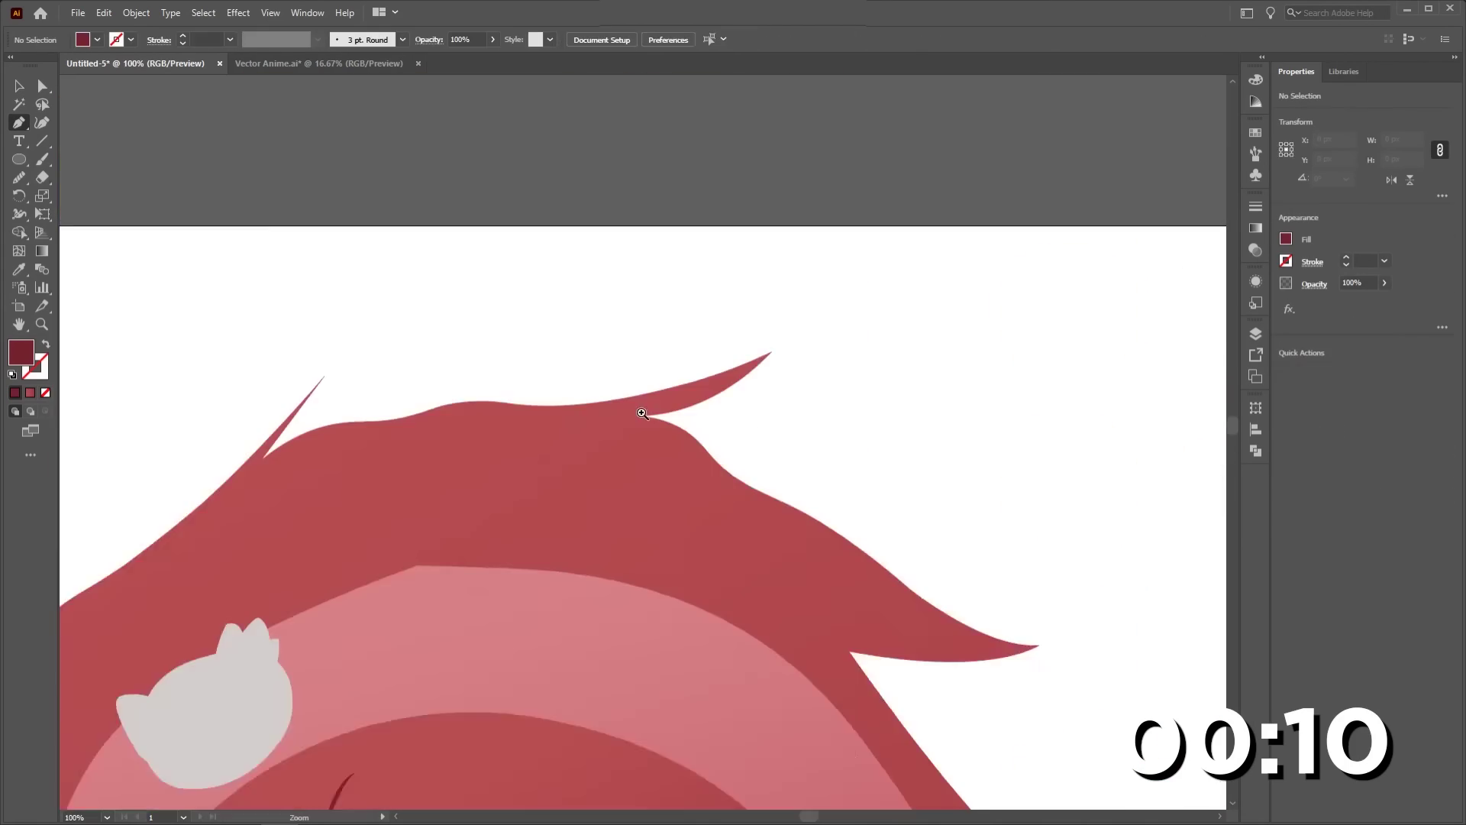
pyautogui.click(622, 368)
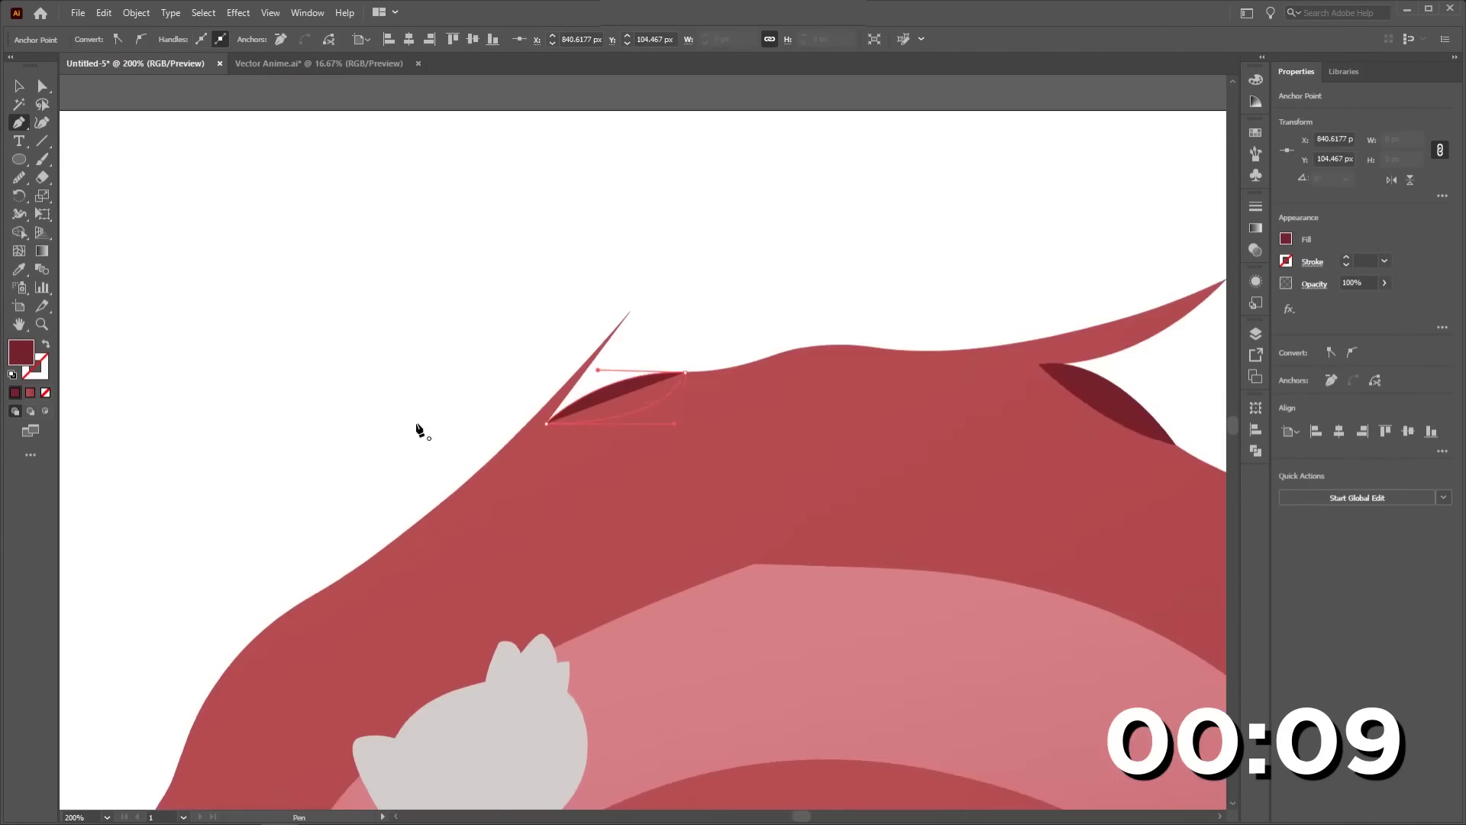
pyautogui.scroll(-15, 335, 43)
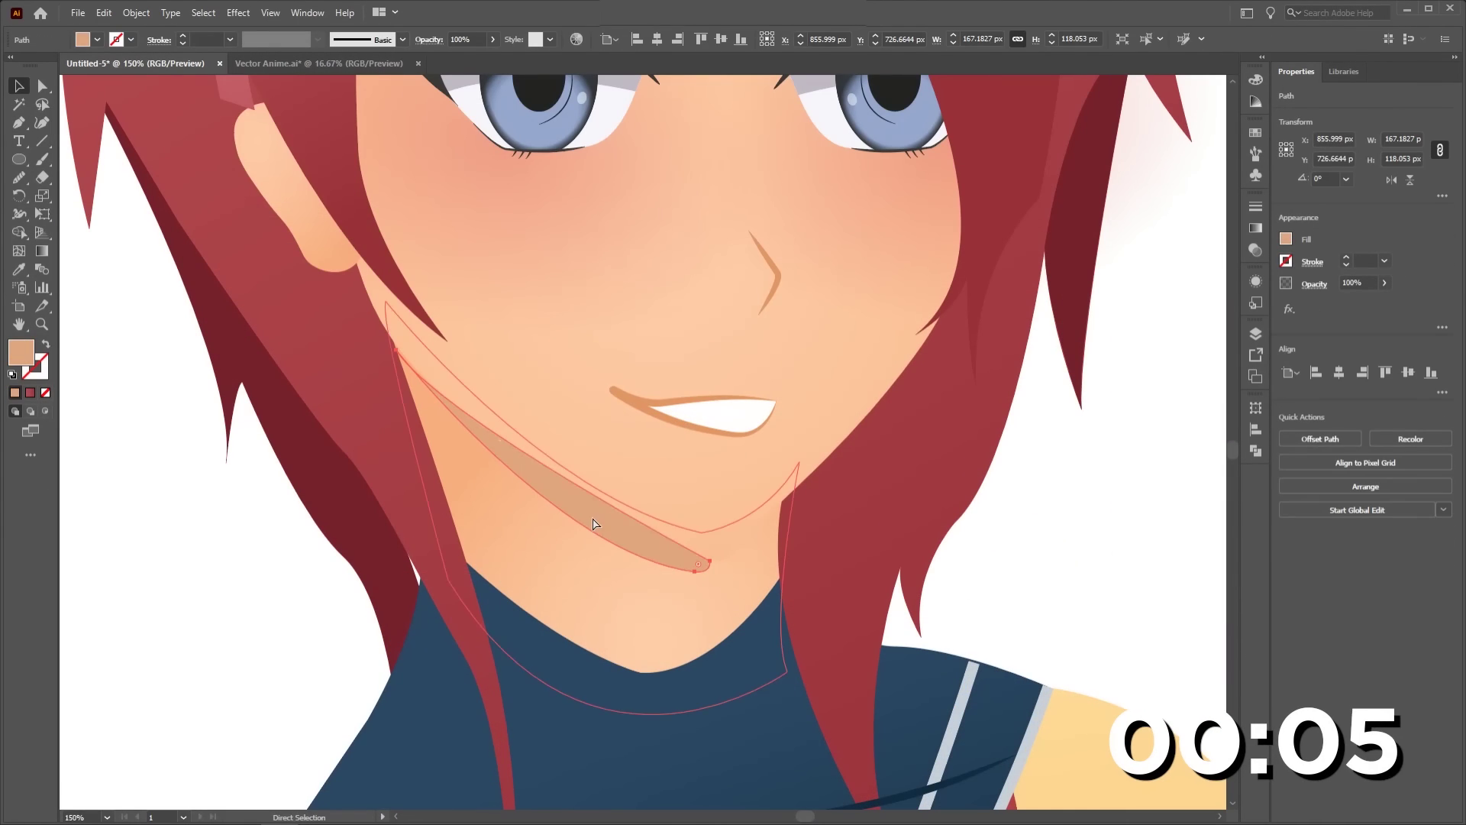
pyautogui.keyDown('alt'); pyautogui.click(619, 428); pyautogui.keyUp('alt')
pyautogui.keyDown('alt'); pyautogui.click(619, 427); pyautogui.keyUp('alt')
pyautogui.keyDown('alt'); pyautogui.click(618, 428); pyautogui.keyUp('alt')
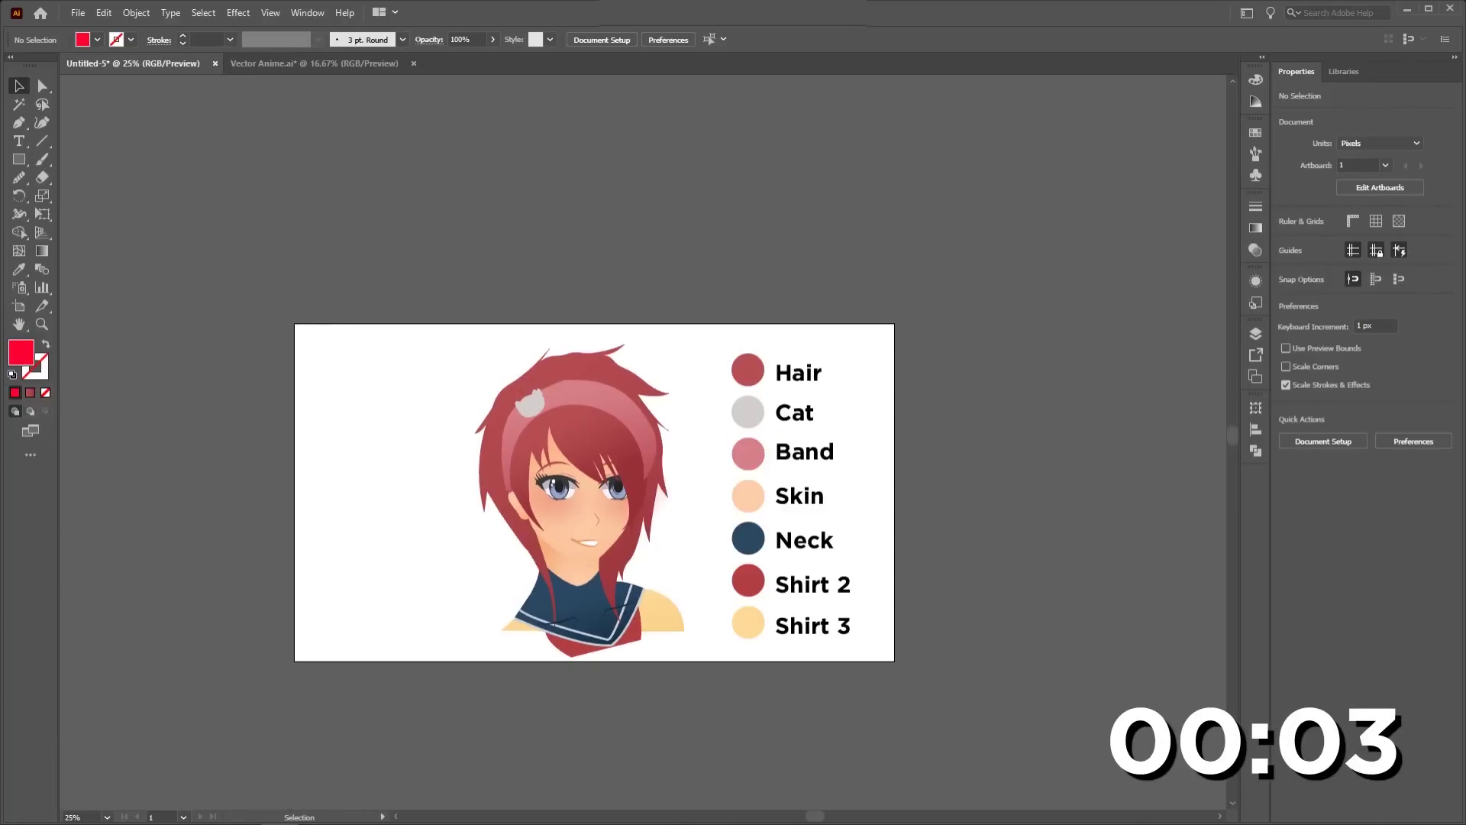
# Step: Place the background.jpg image on a new layer and move that layer beneath the character's layer, Layer 2
pyautogui.press('v')
pyautogui.hotkey('ctrl', 'a')
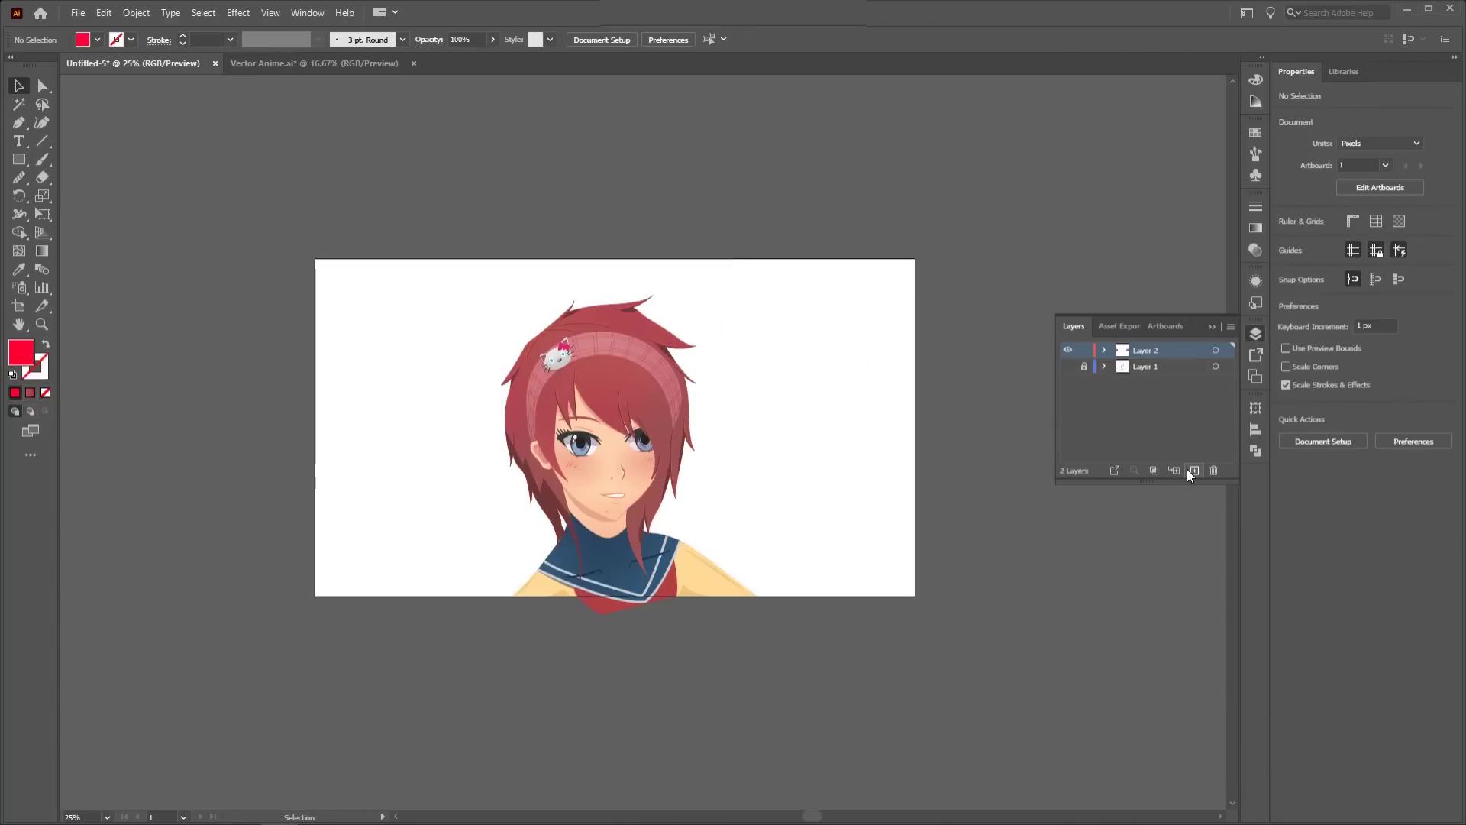
pyautogui.click(1188, 470)
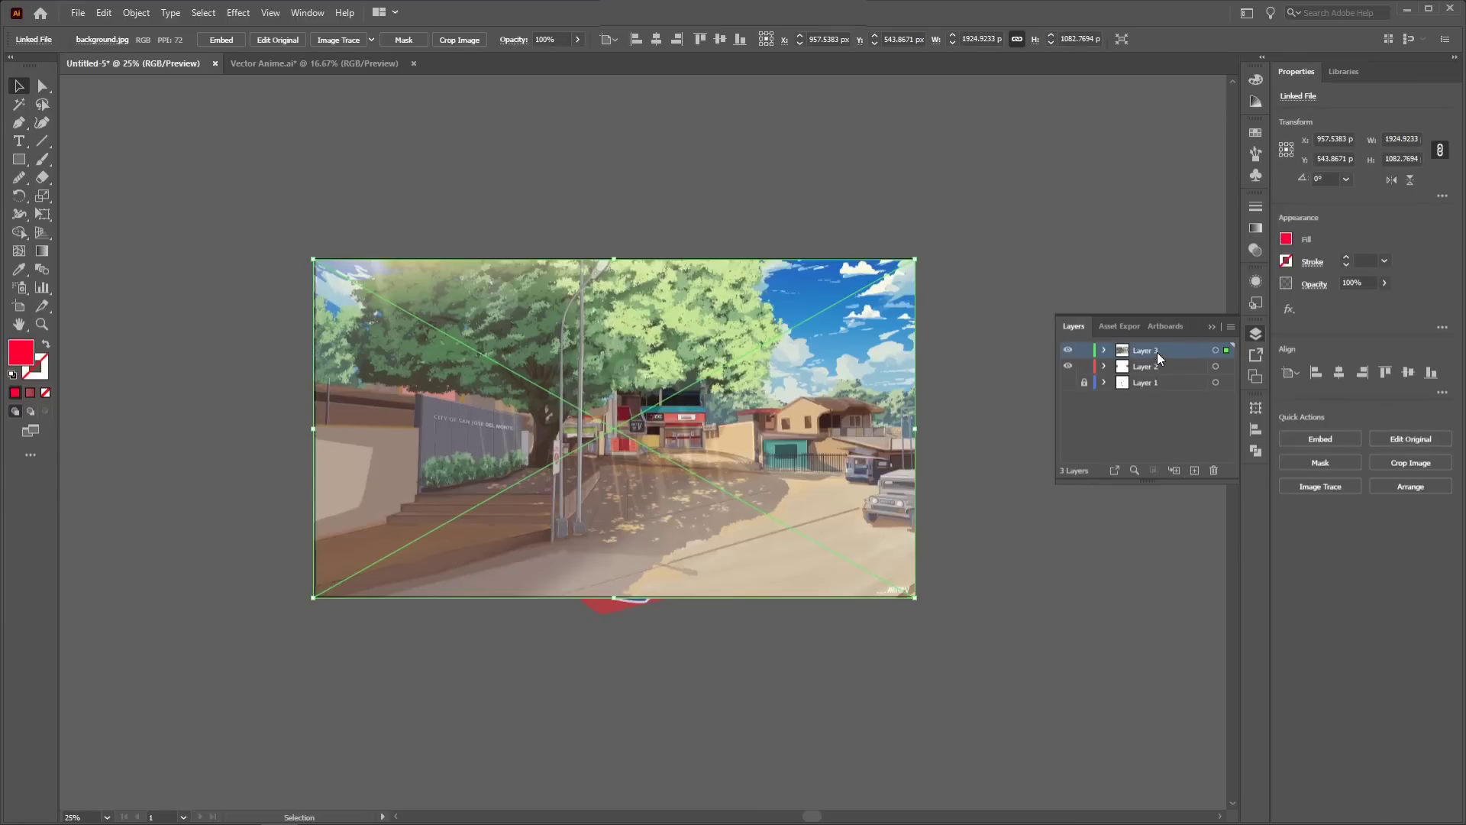
pyautogui.moveTo(1157, 351); pyautogui.dragTo(1153, 372)
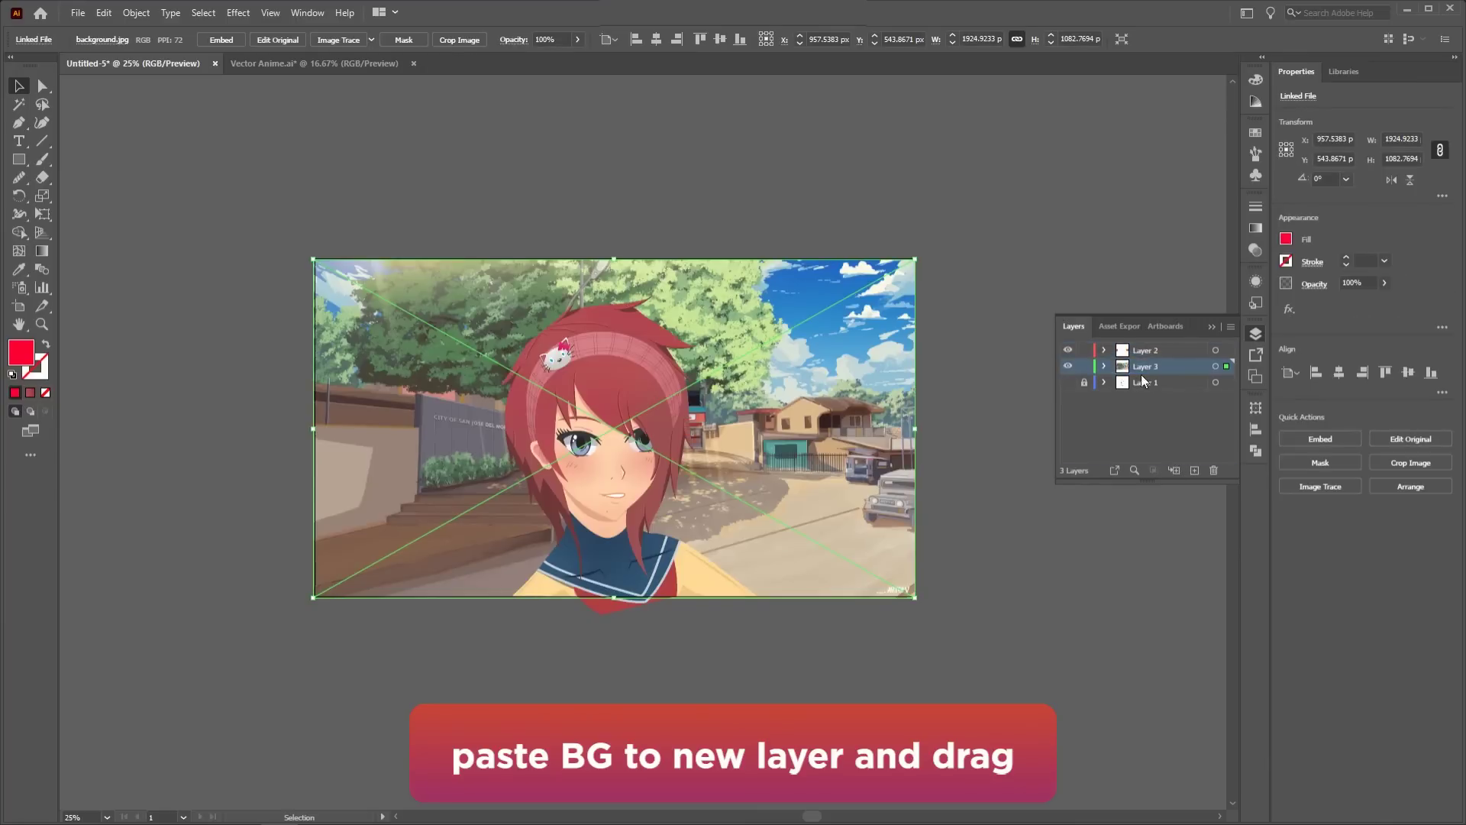